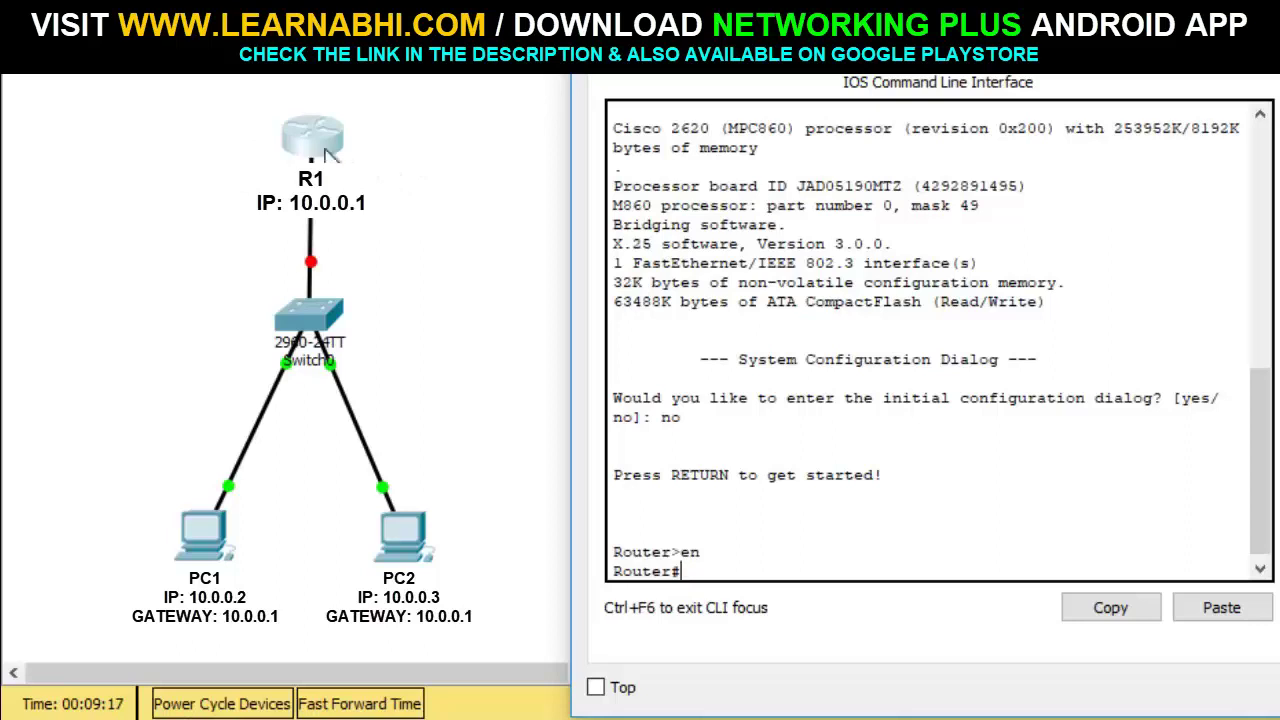
Give FastEthernet0/0 the address 10.0.0.1 255.0.0.0 and enable it with no shut.
type("conf t")
key("Return")
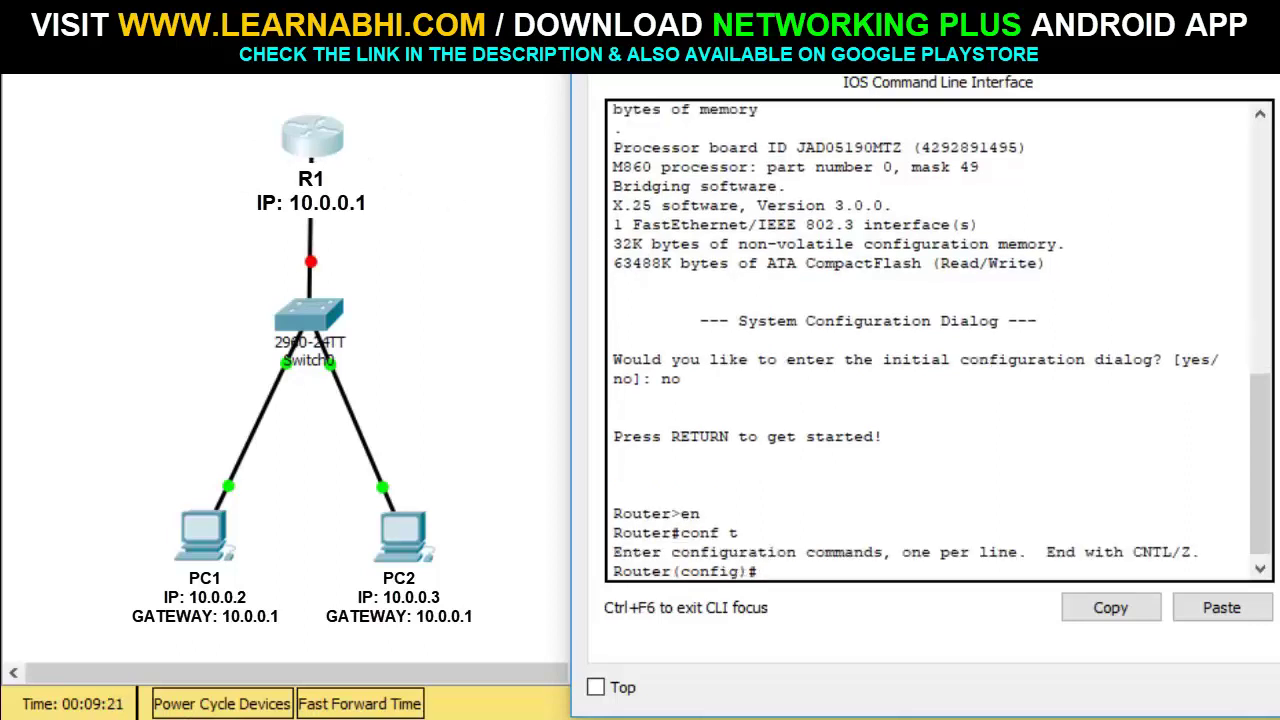
type("int f0/0")
key("Return")
type("ip ")
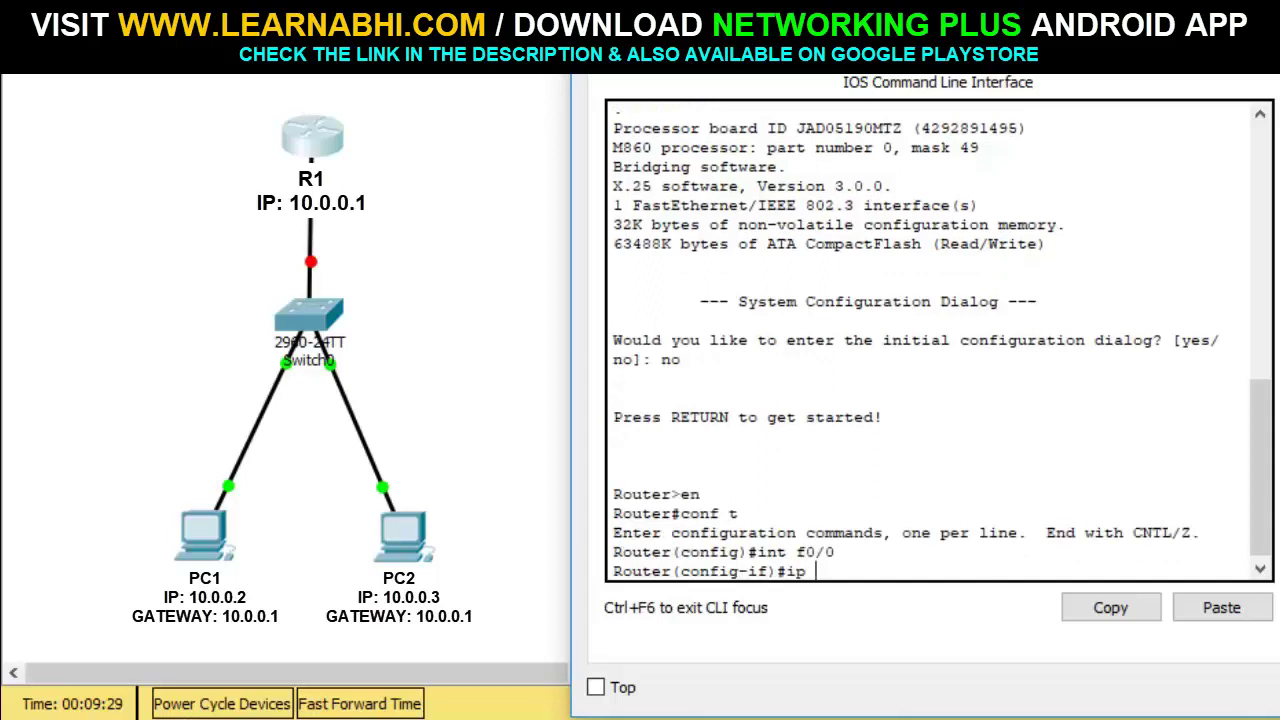
type("add 10.0.0.1 255.0.0.0")
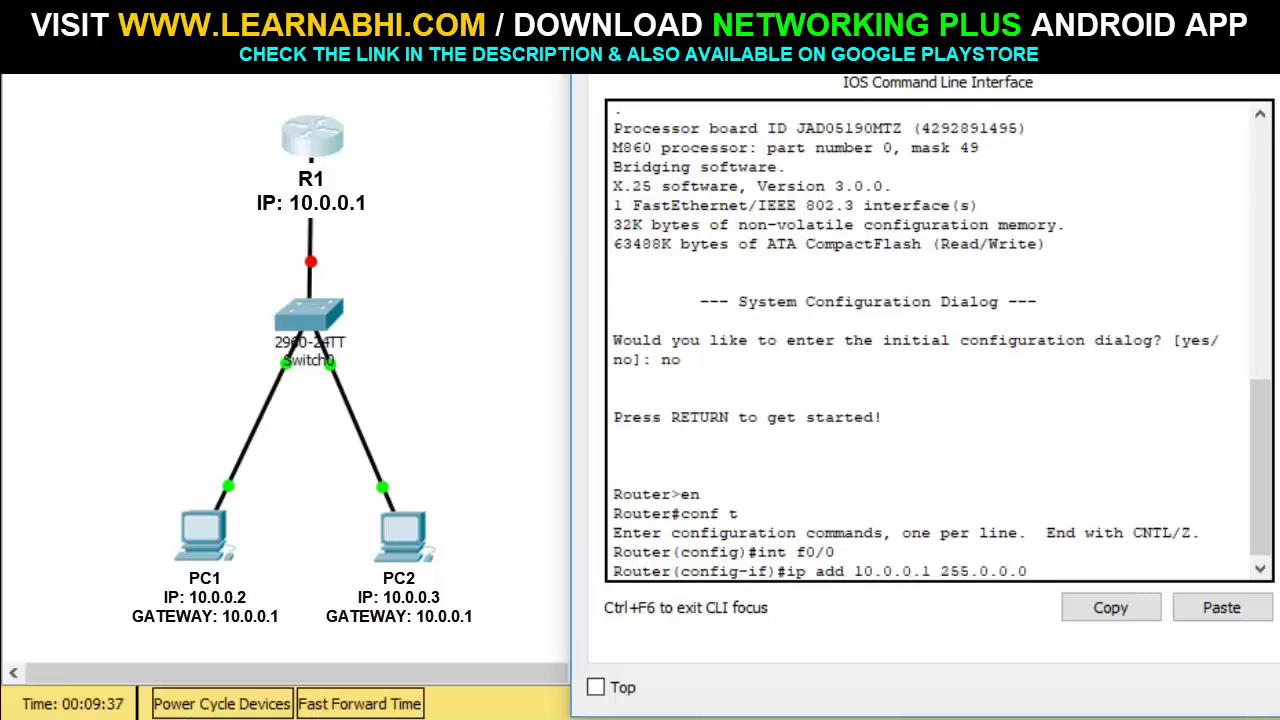
key("Return")
type("no shut")
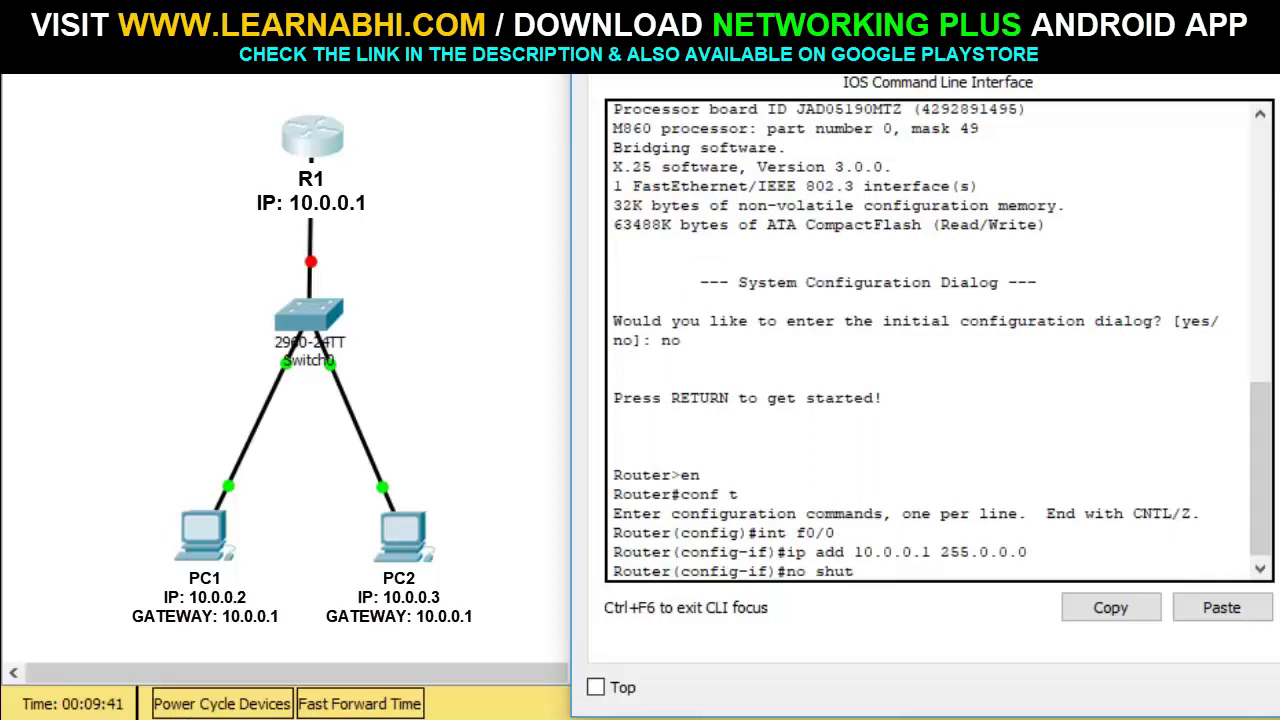
key("Return")
type("exit")
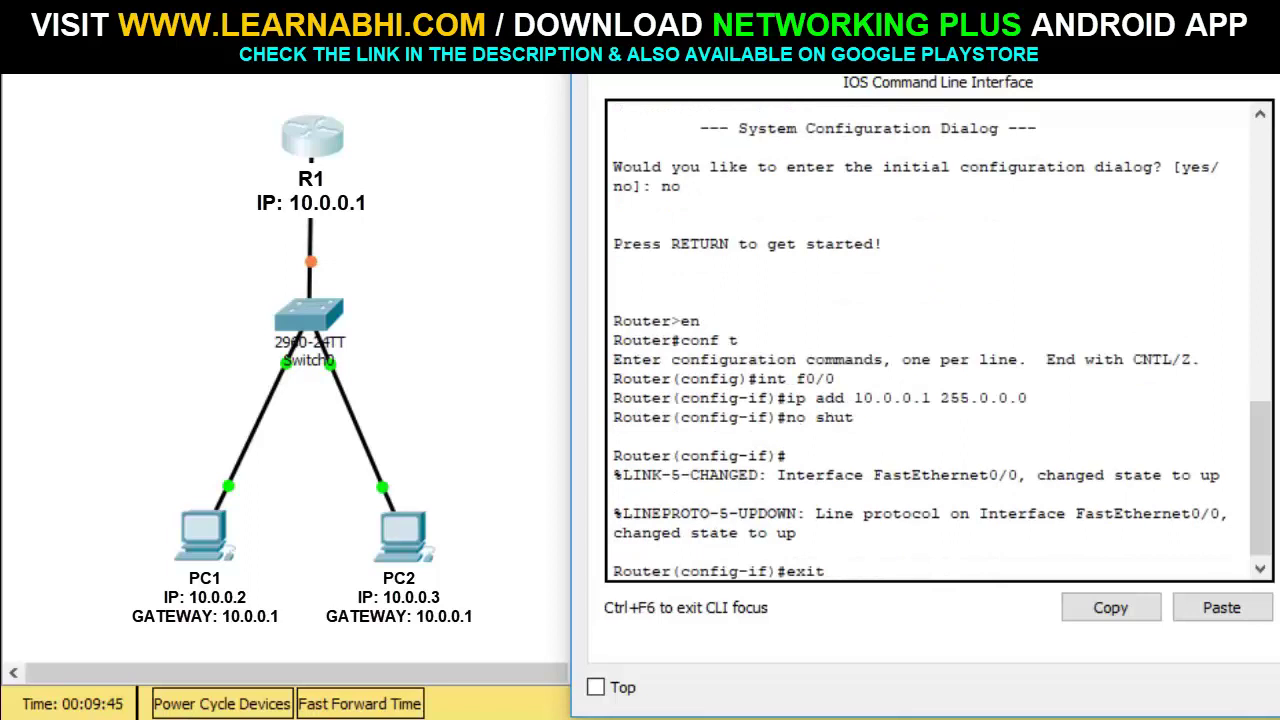
Return to global configuration and change the hostname from Router to R1.
key("Return")
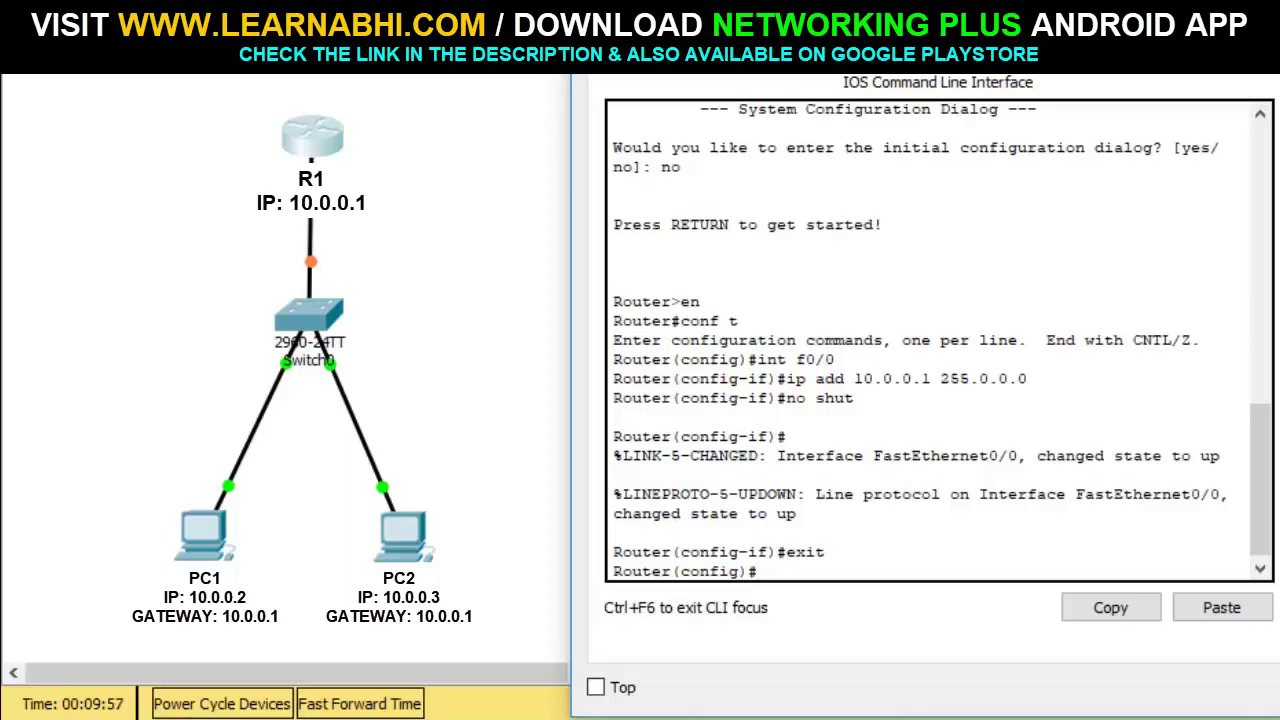
type("hostname")
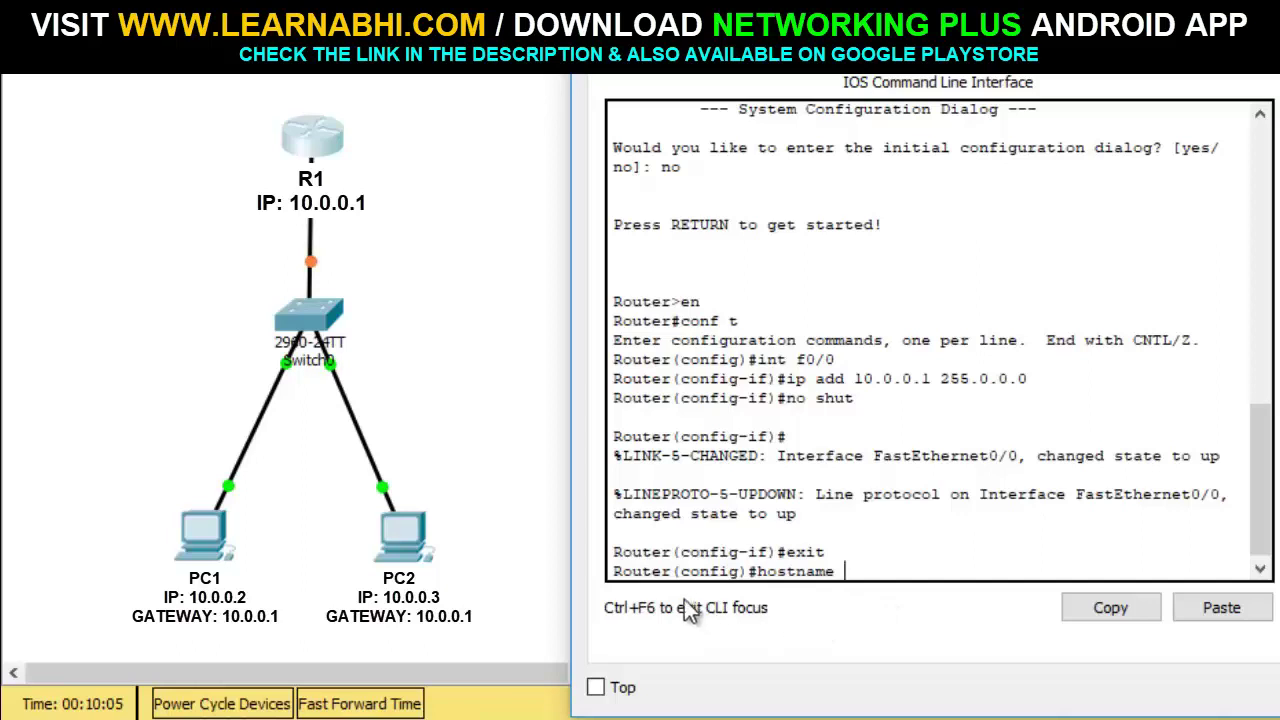
left_click_drag(671, 575, 613, 577)
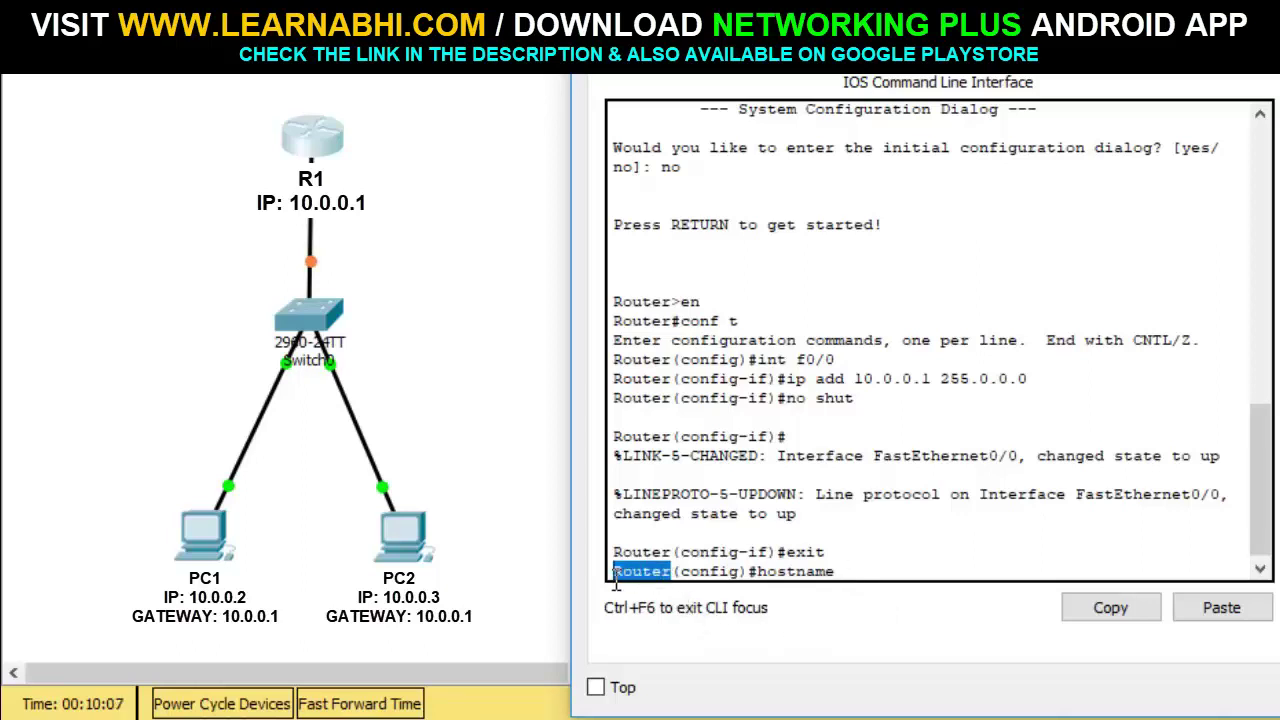
left_click(886, 572)
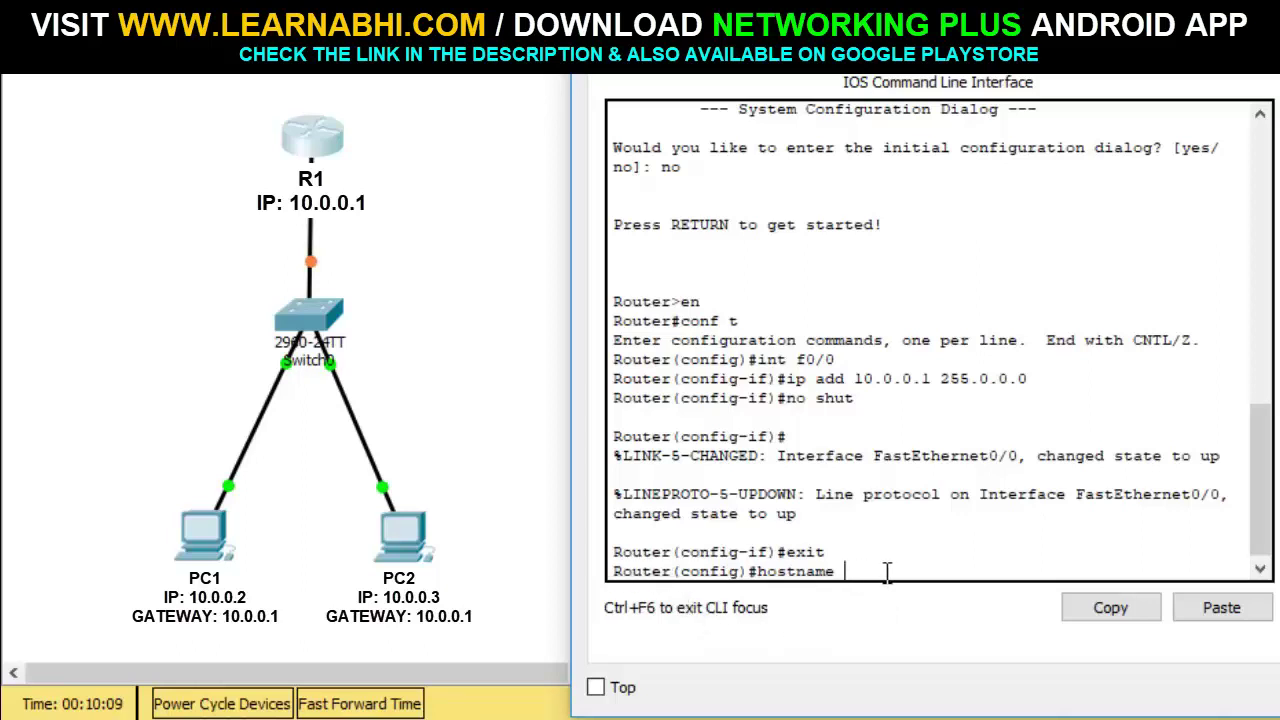
type("R1")
key("Return")
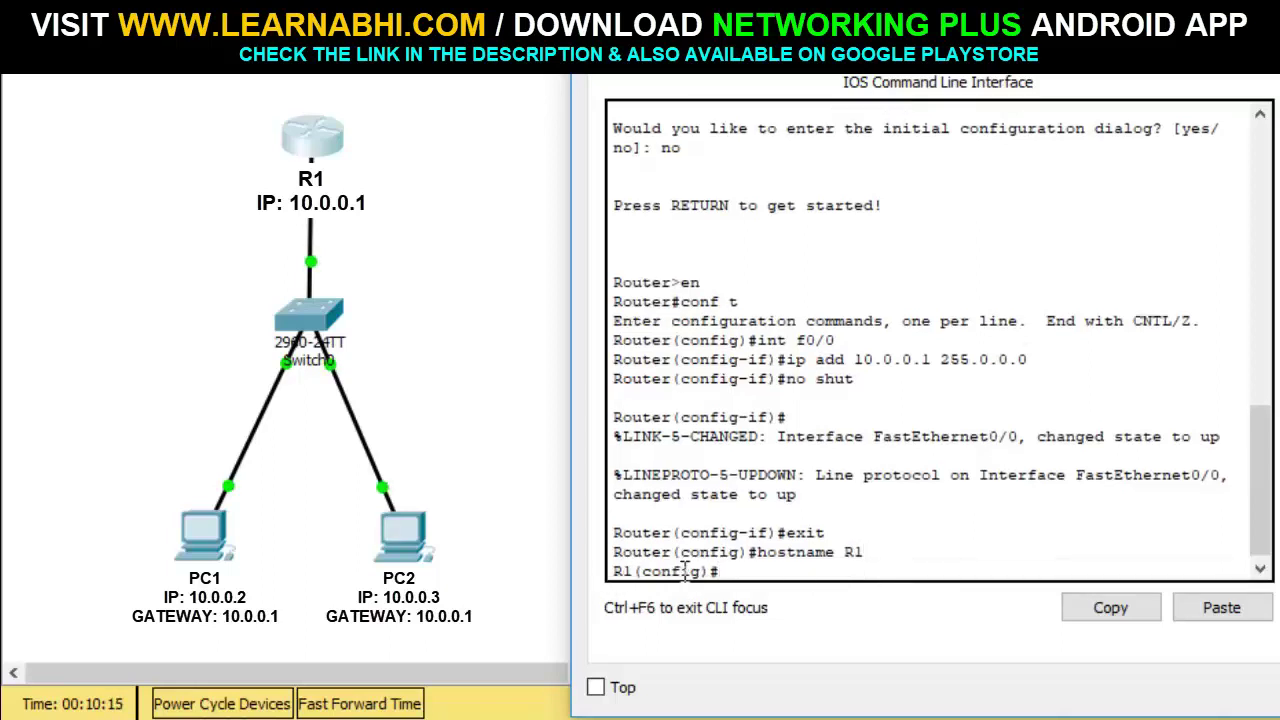
left_click_drag(636, 574, 603, 580)
left_click(739, 573)
type("ip domain")
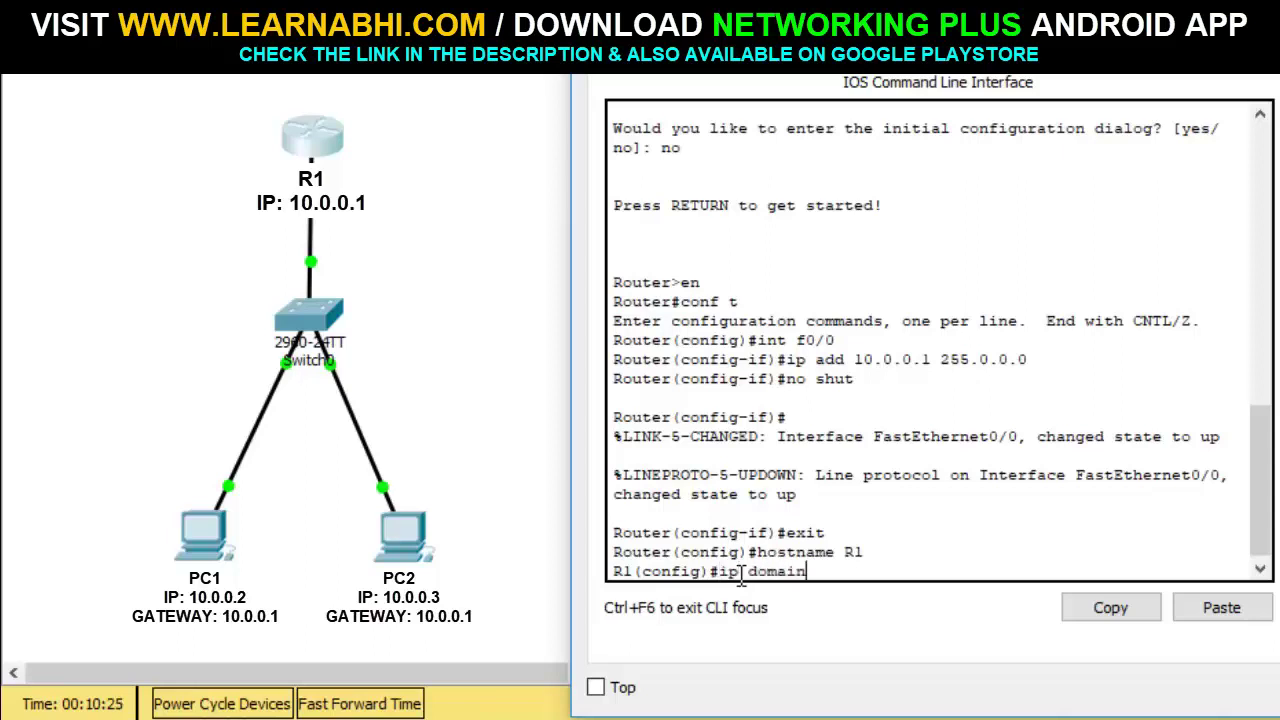
type("-name")
type("www.learna")
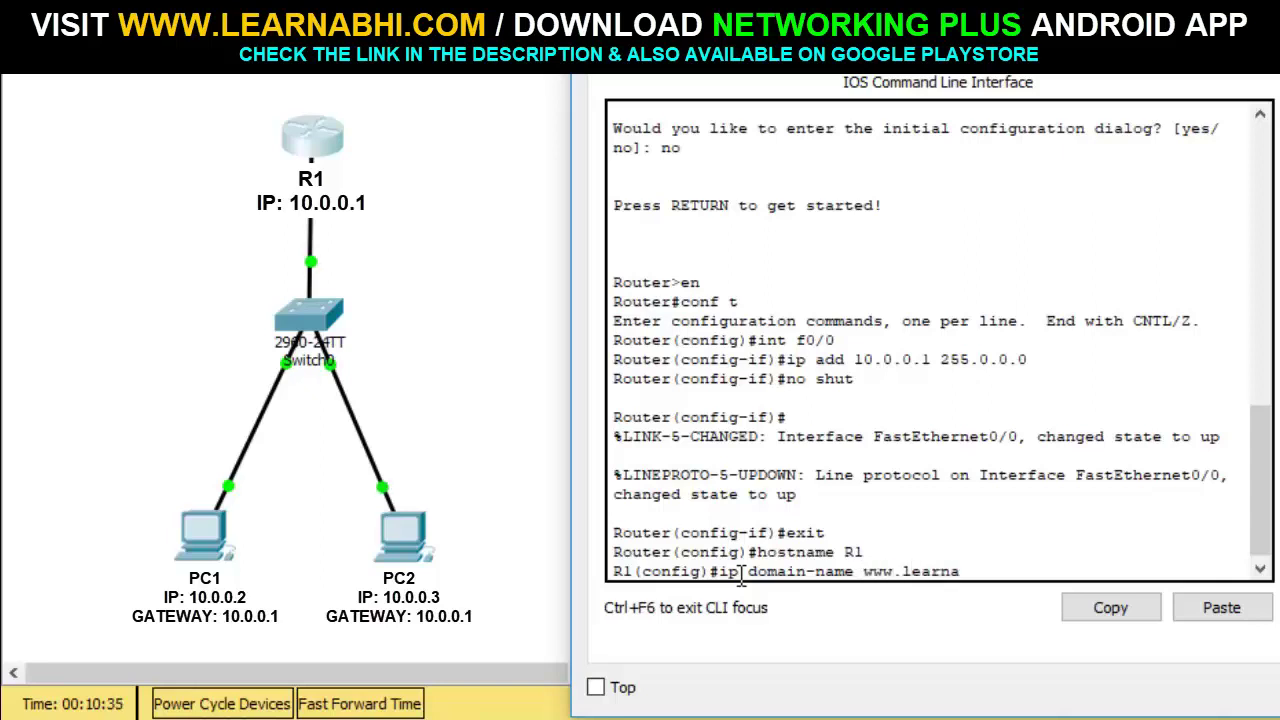
type("bhi.com")
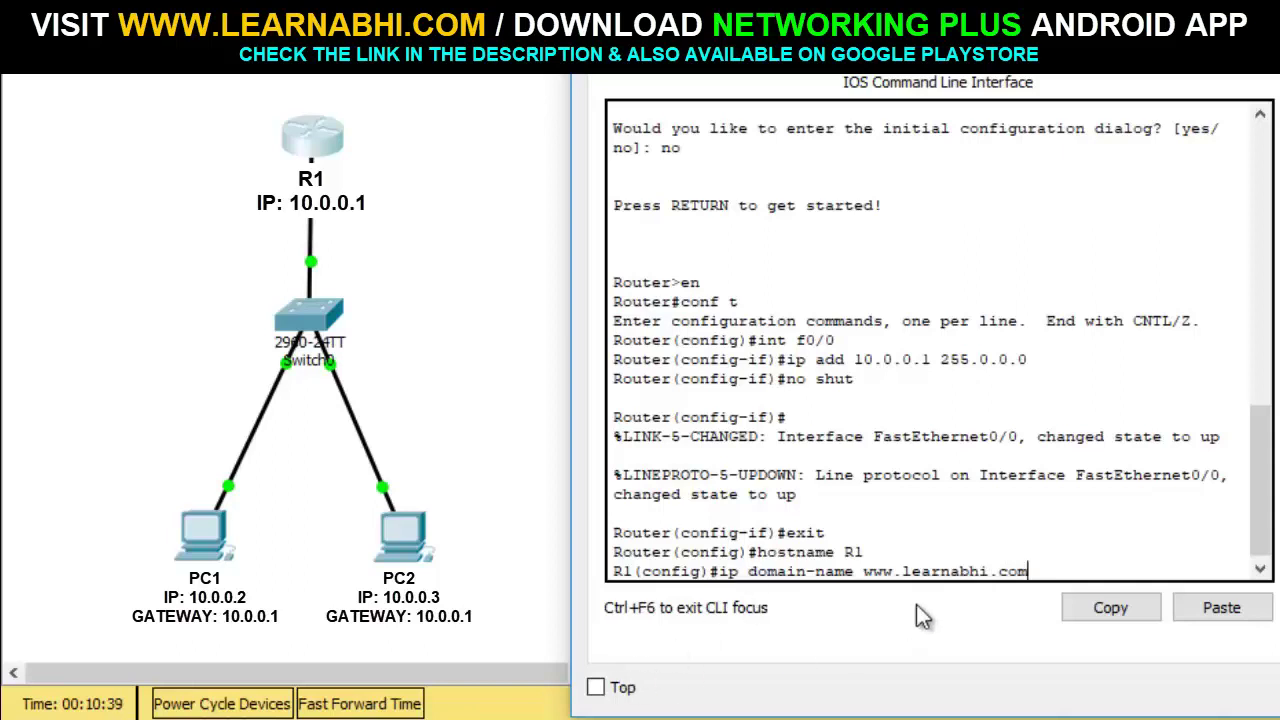
left_click_drag(864, 571, 1050, 572)
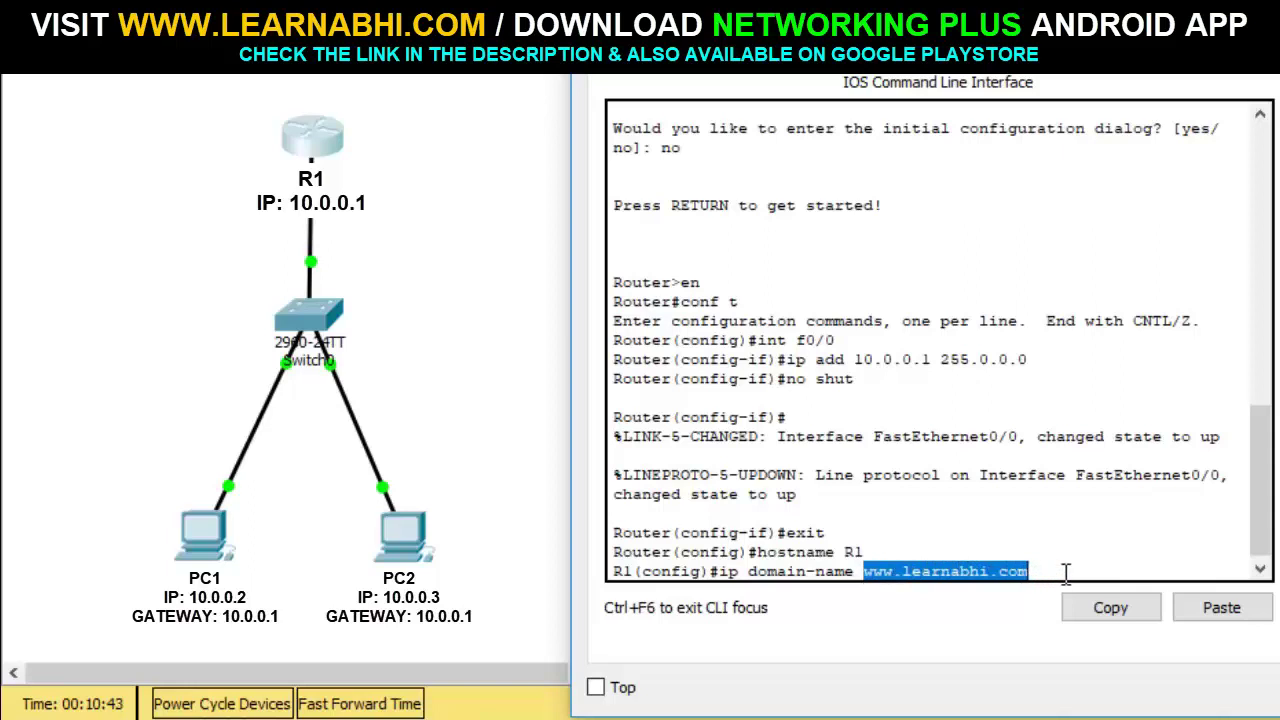
left_click(1066, 572)
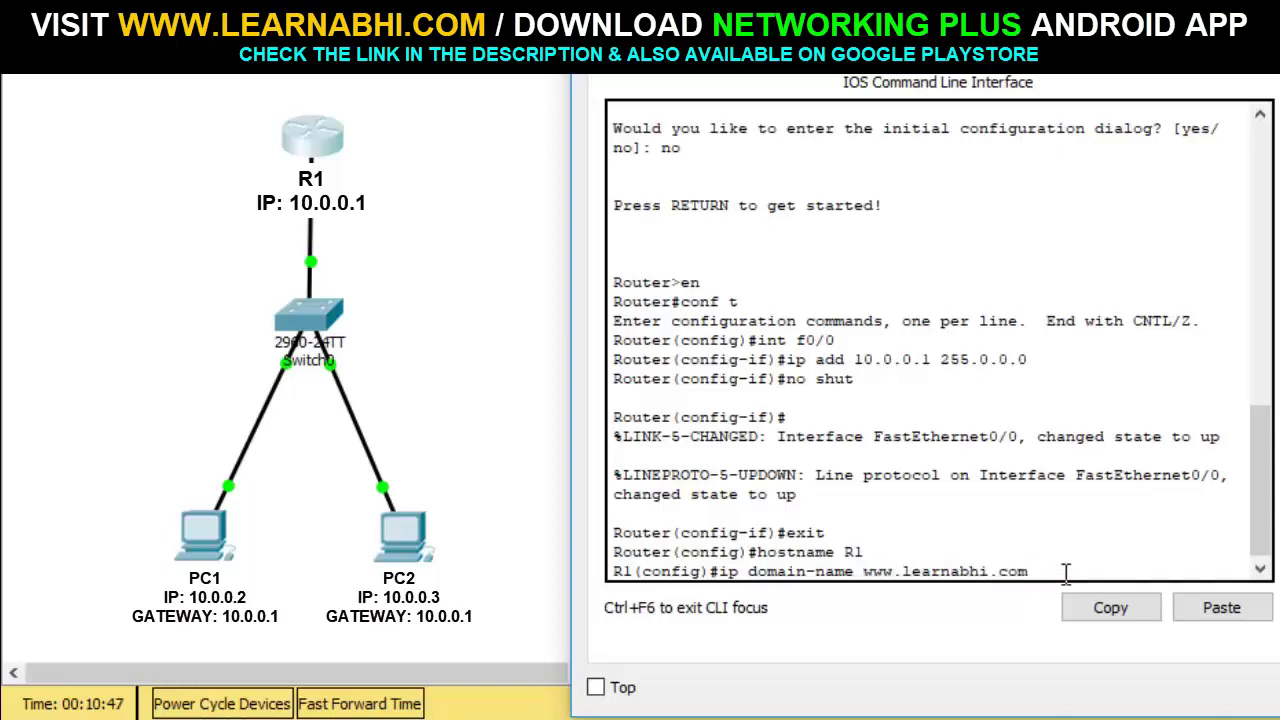
key("Return")
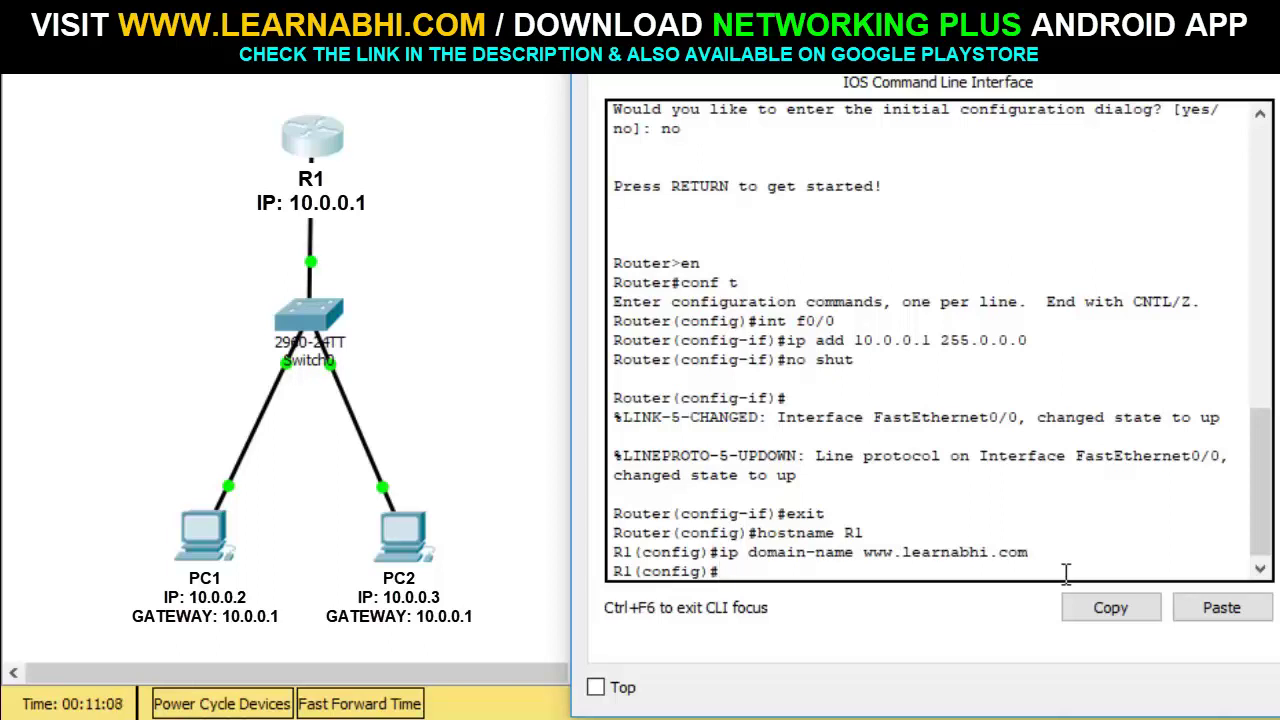
Query line vty ? to show the available vty line range 0–15.
type("line vty ?")
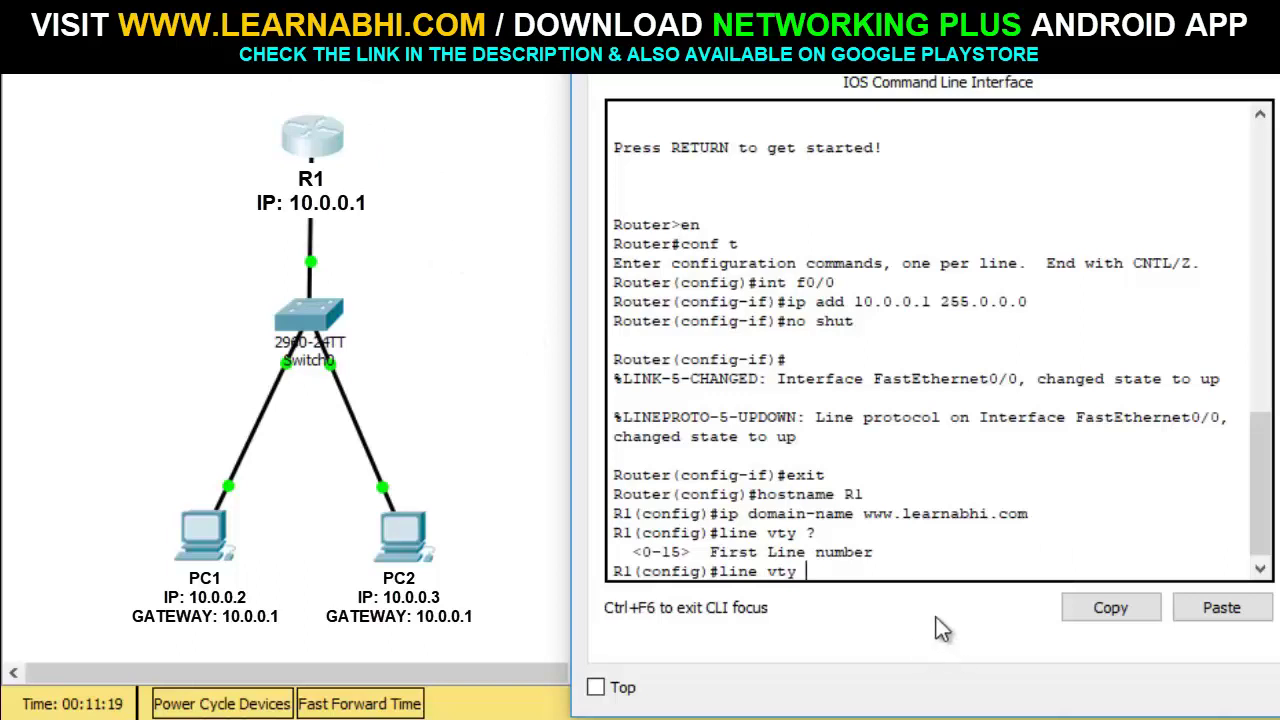
left_click_drag(641, 551, 686, 552)
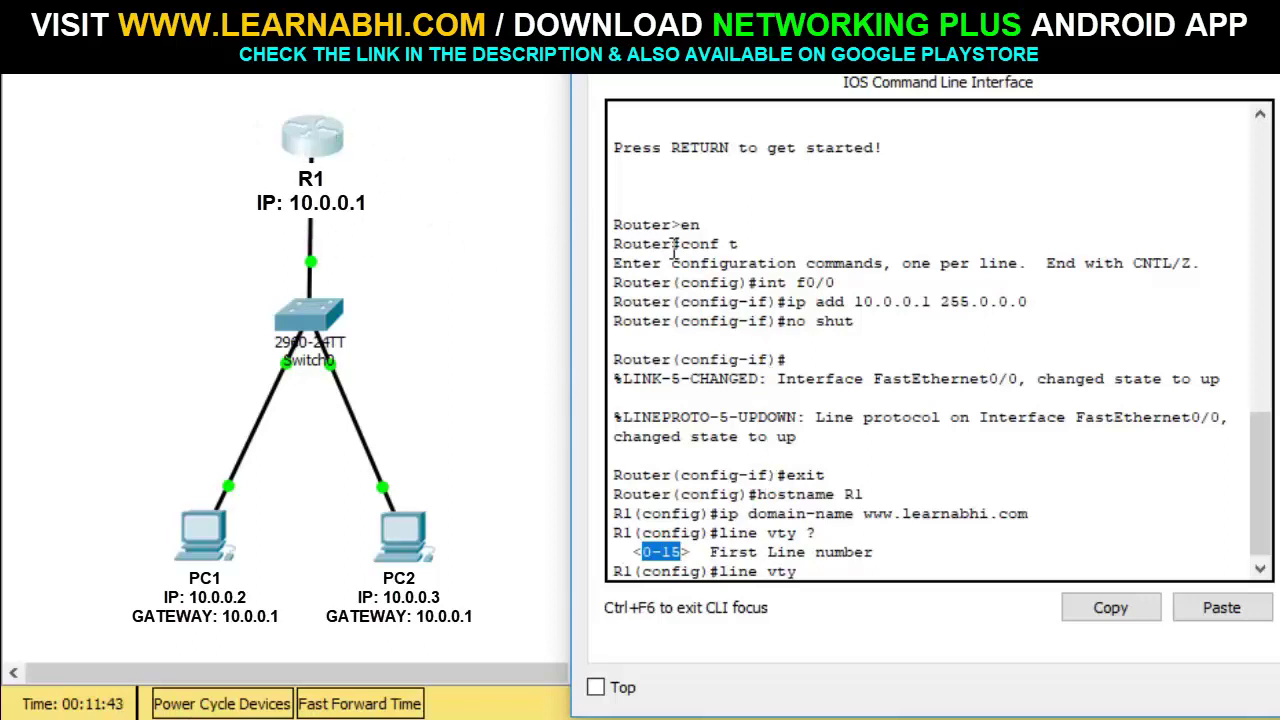
left_click(826, 572)
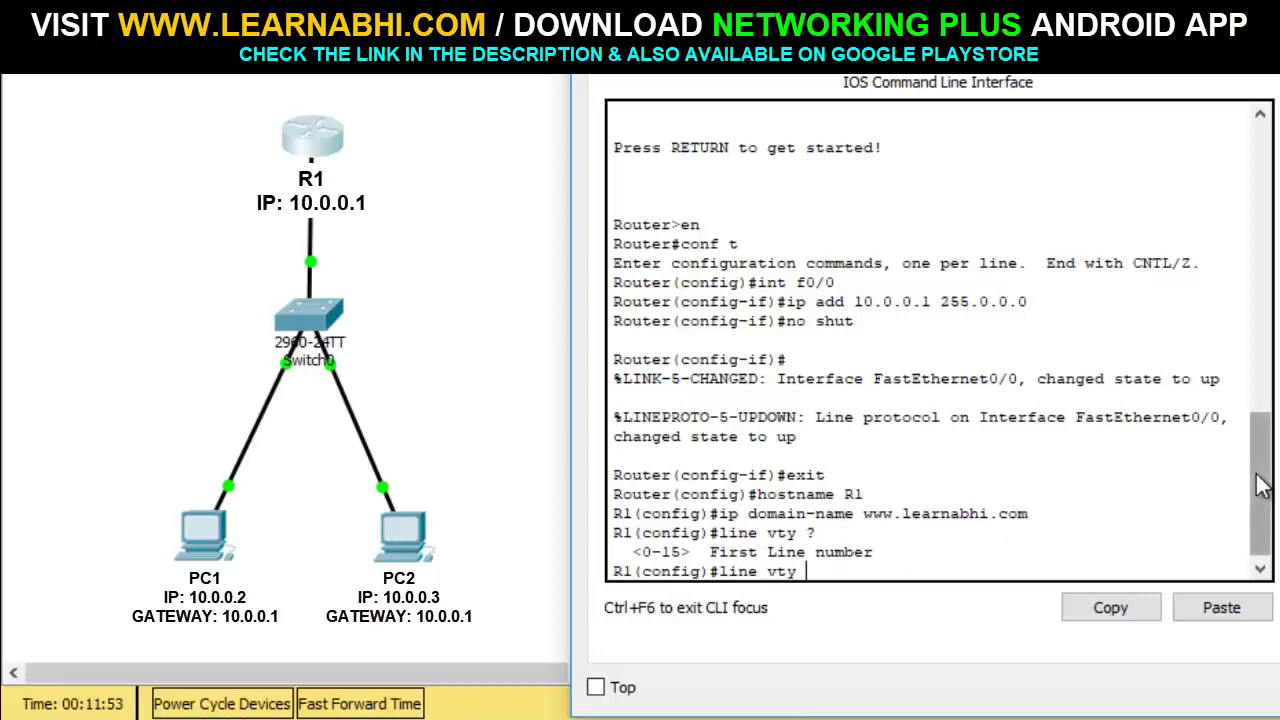
Configure vty lines 0 15 with login local and transport input ssh, then exit.
type("15")
key("Return")
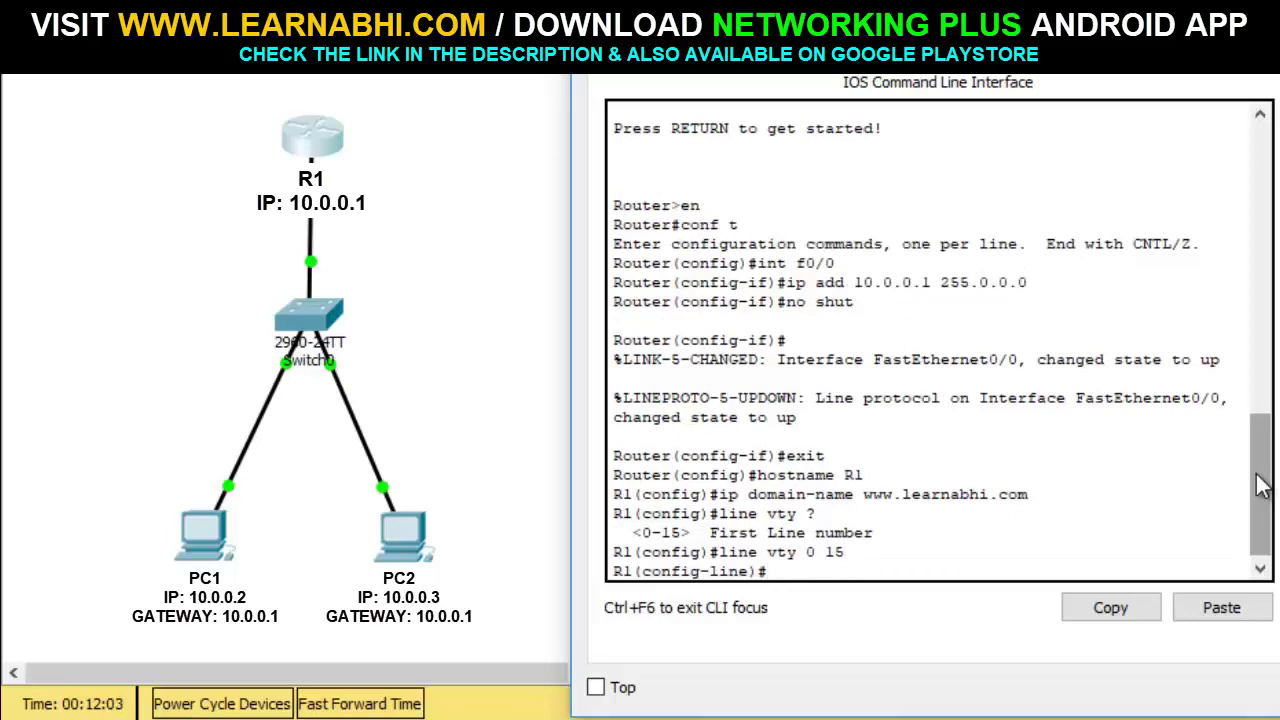
type("login local")
key("Return")
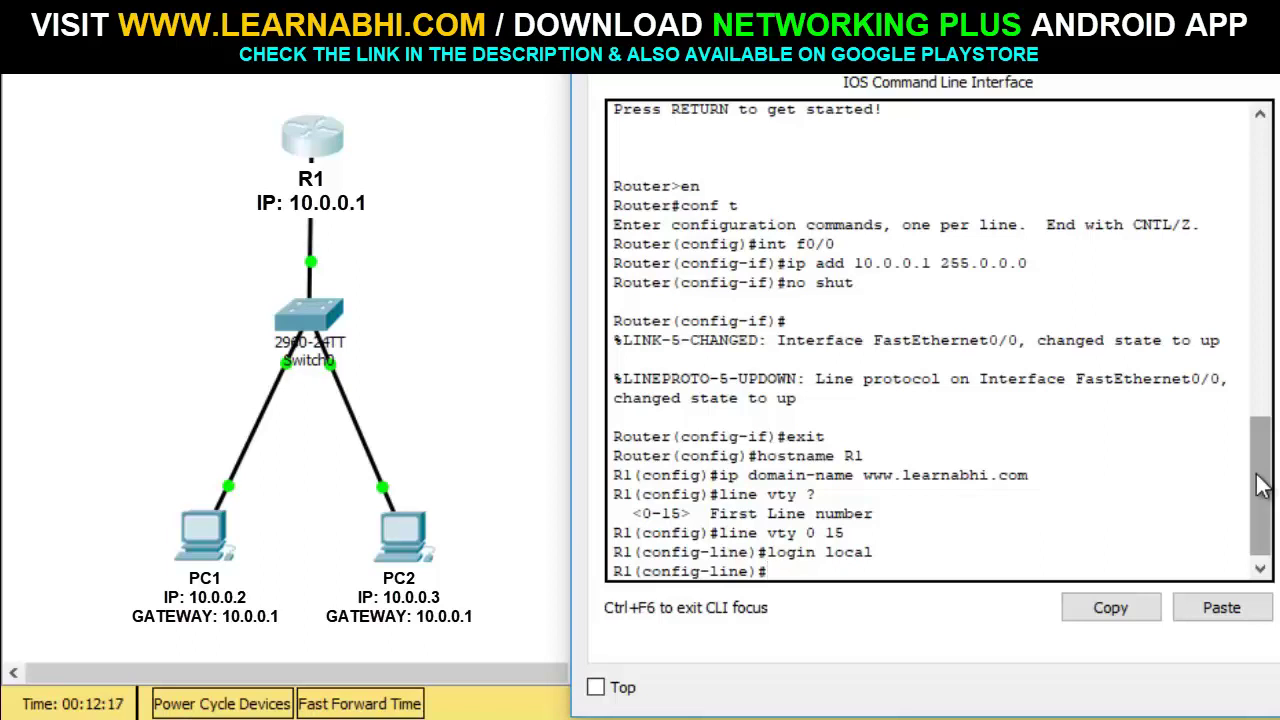
type("ransport input ")
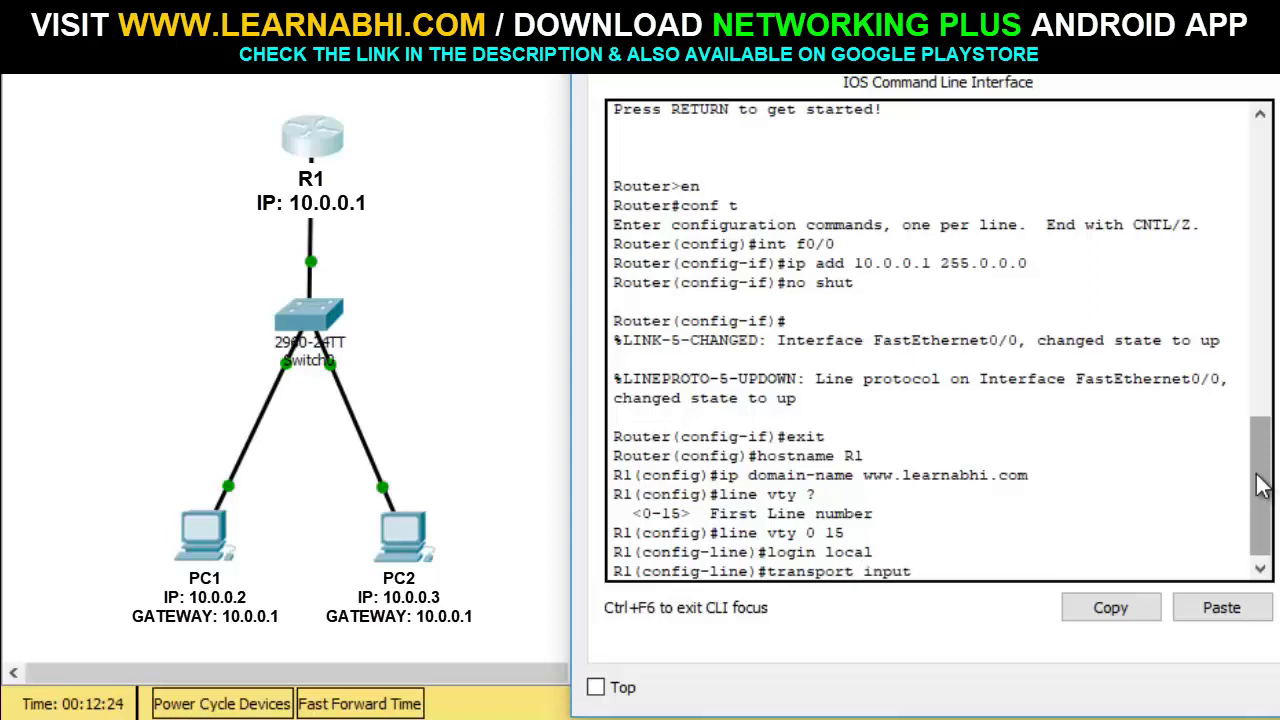
type("ssh")
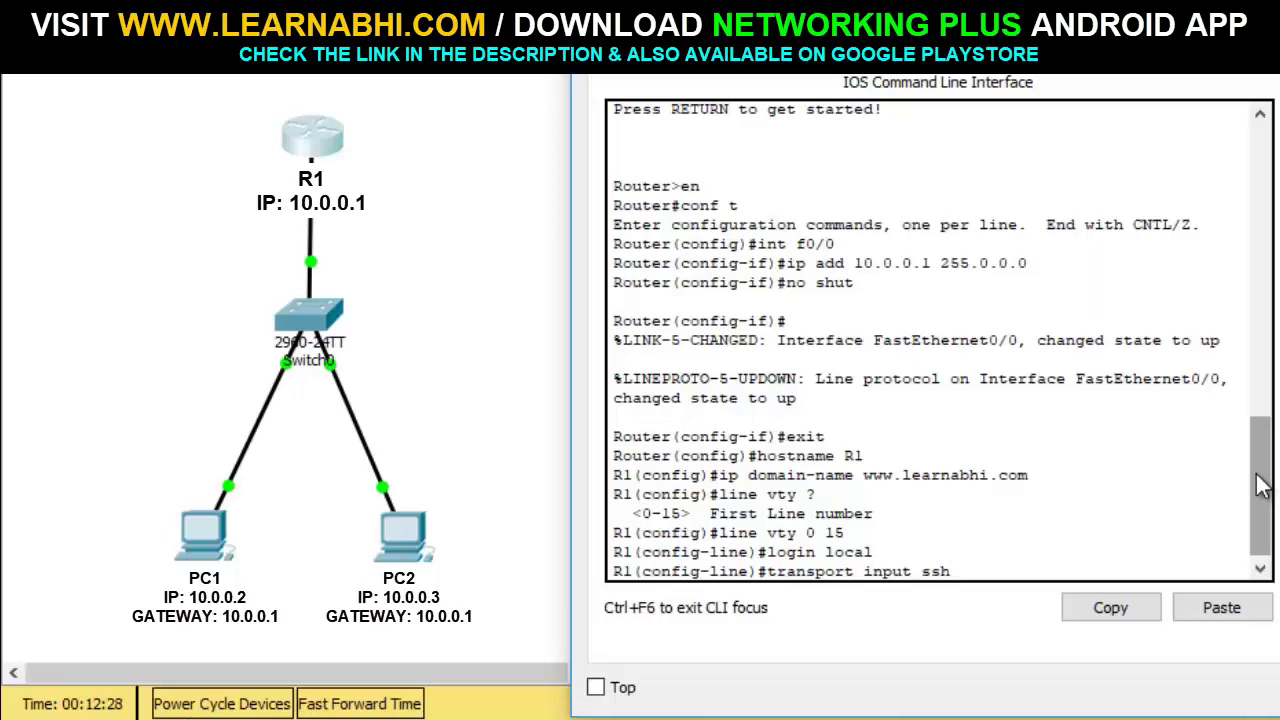
key("Return")
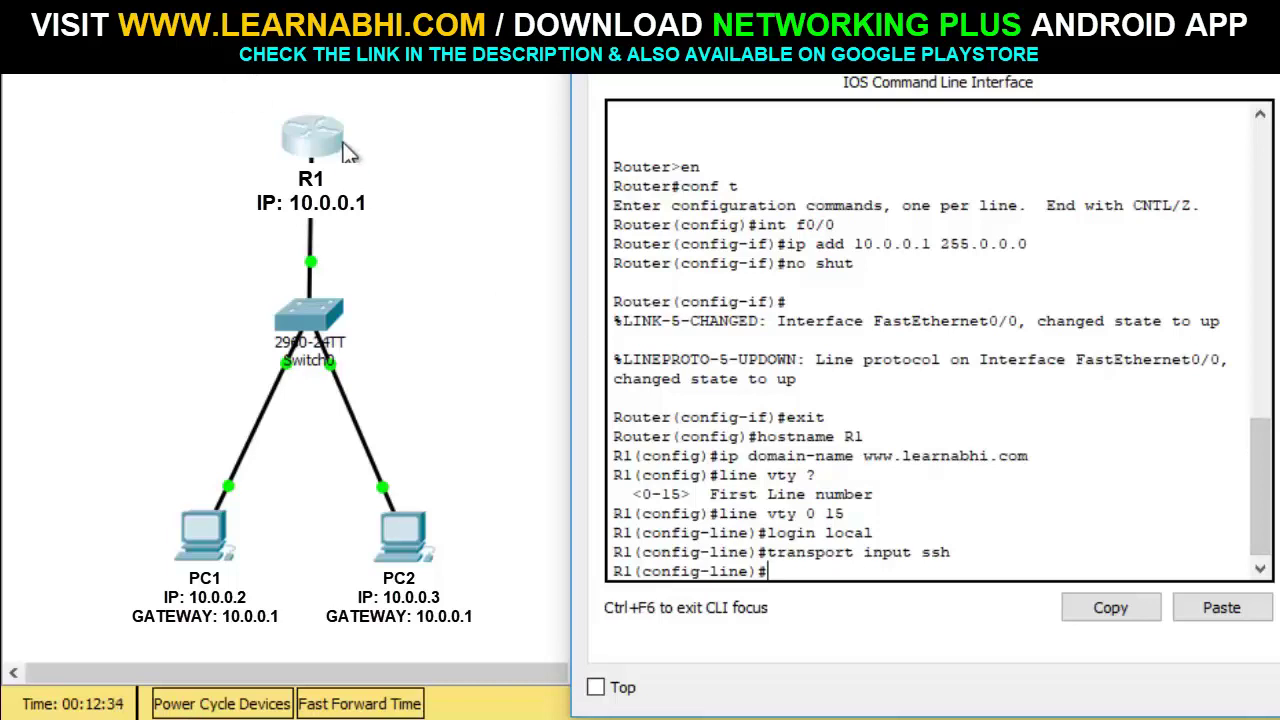
type("exit")
key("Return")
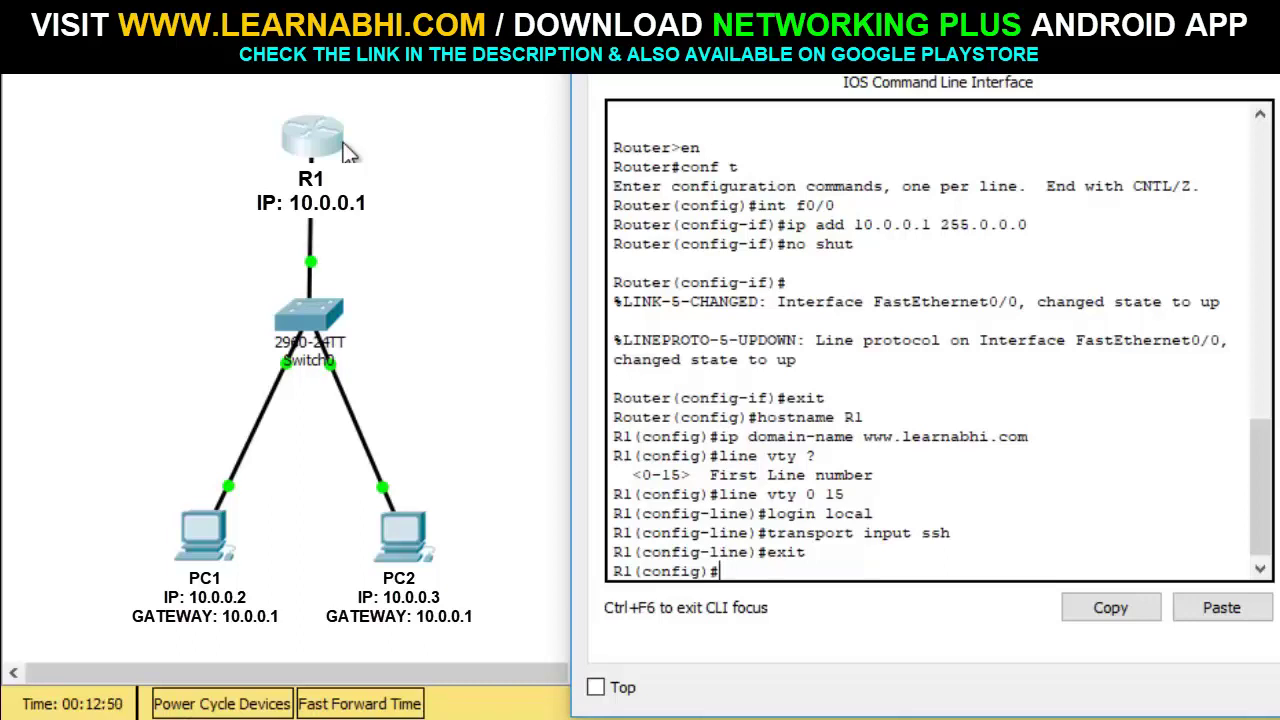
type("crypto key")
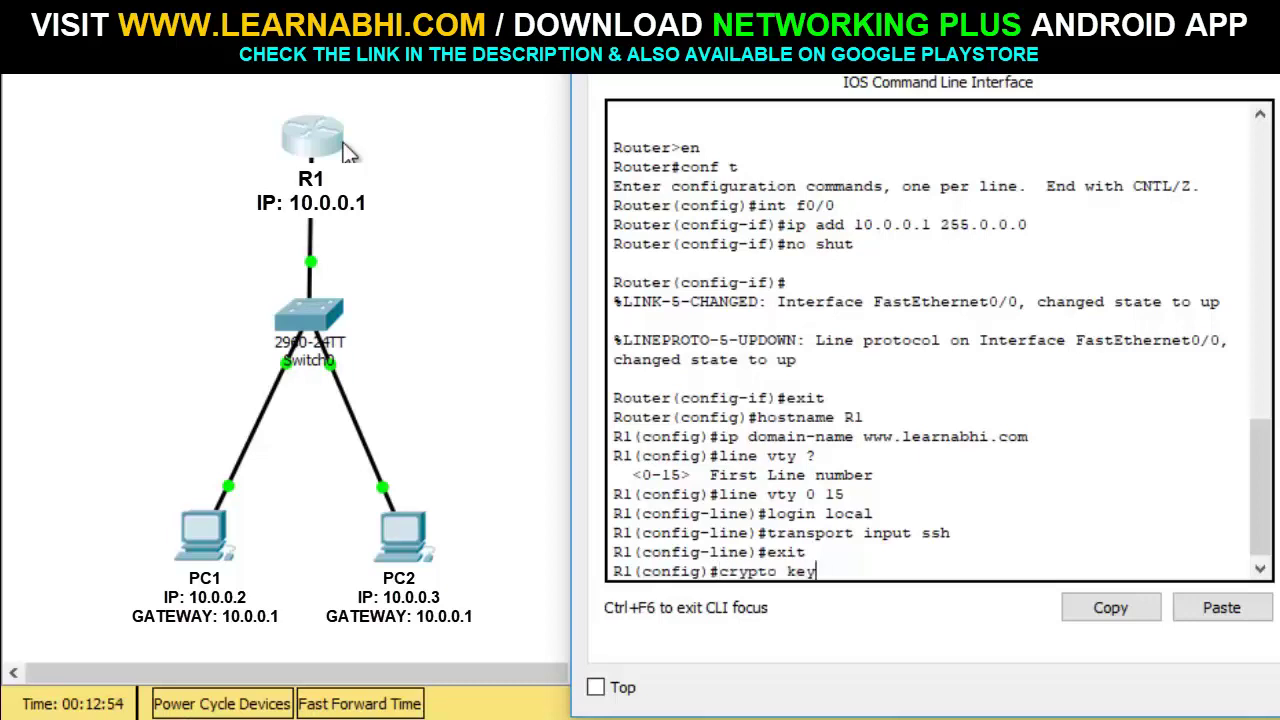
type("generate rsa")
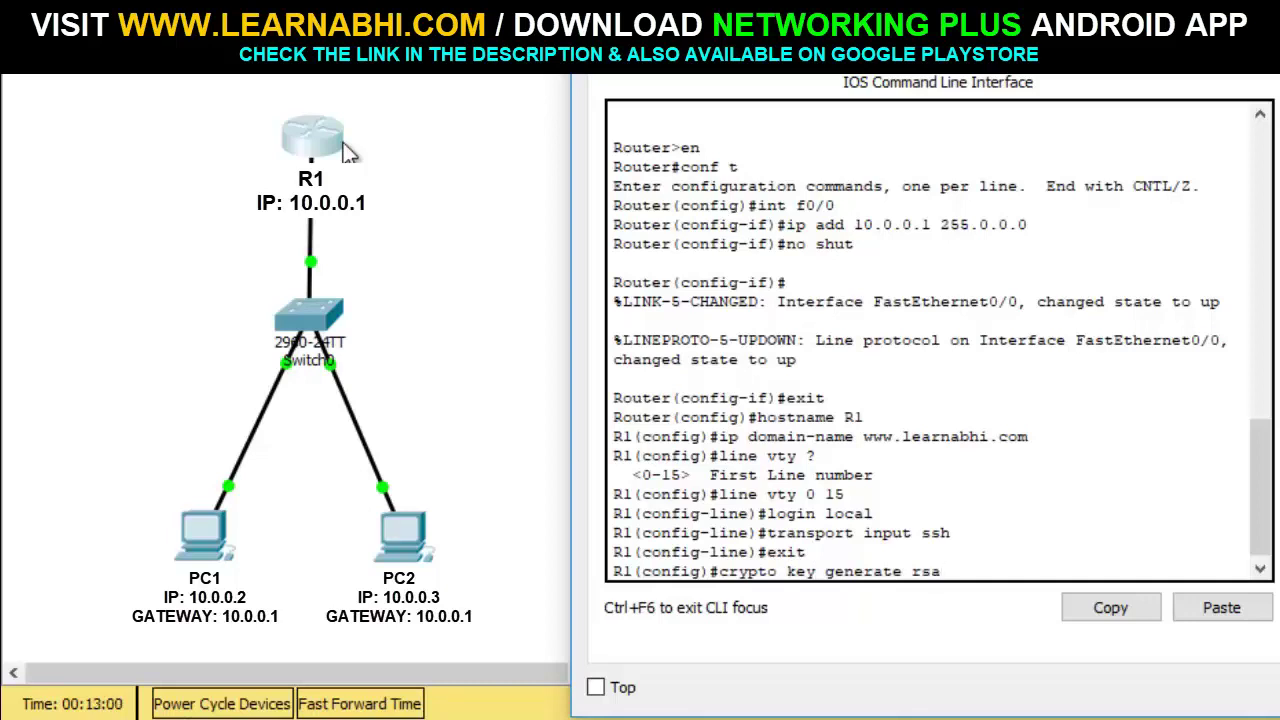
key("Return")
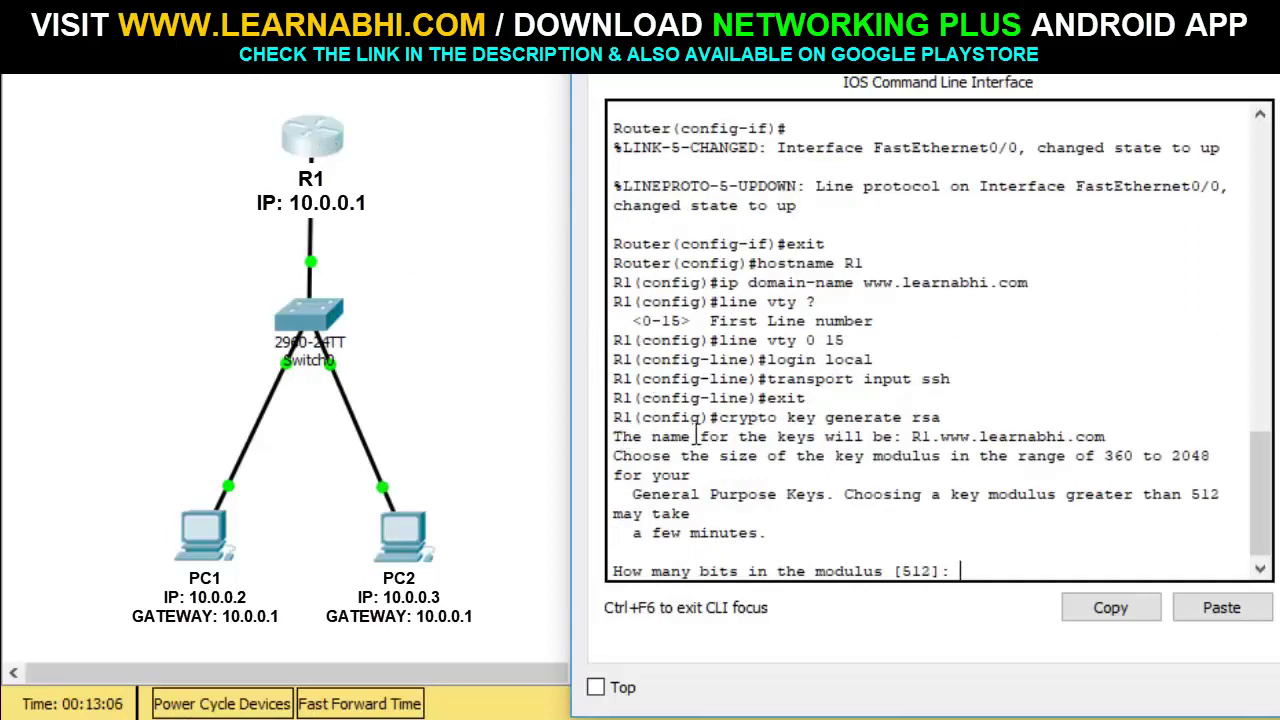
left_click_drag(912, 437, 1115, 441)
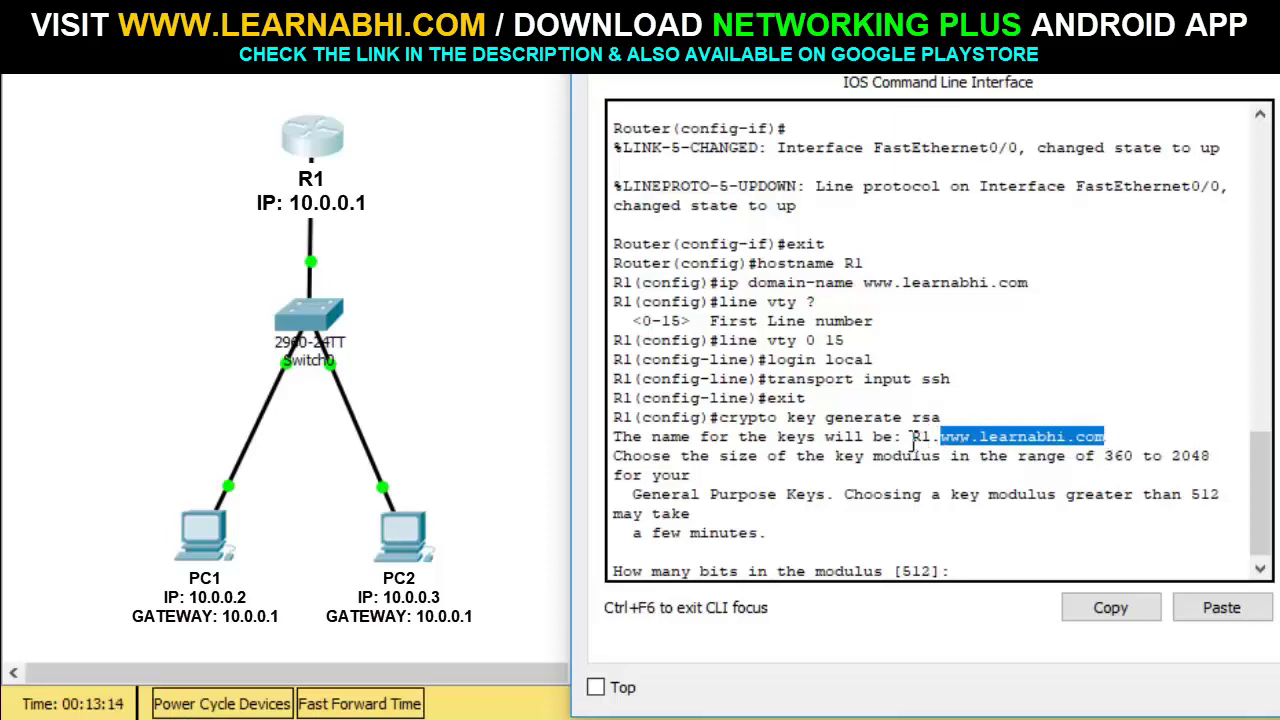
left_click_drag(913, 437, 1114, 443)
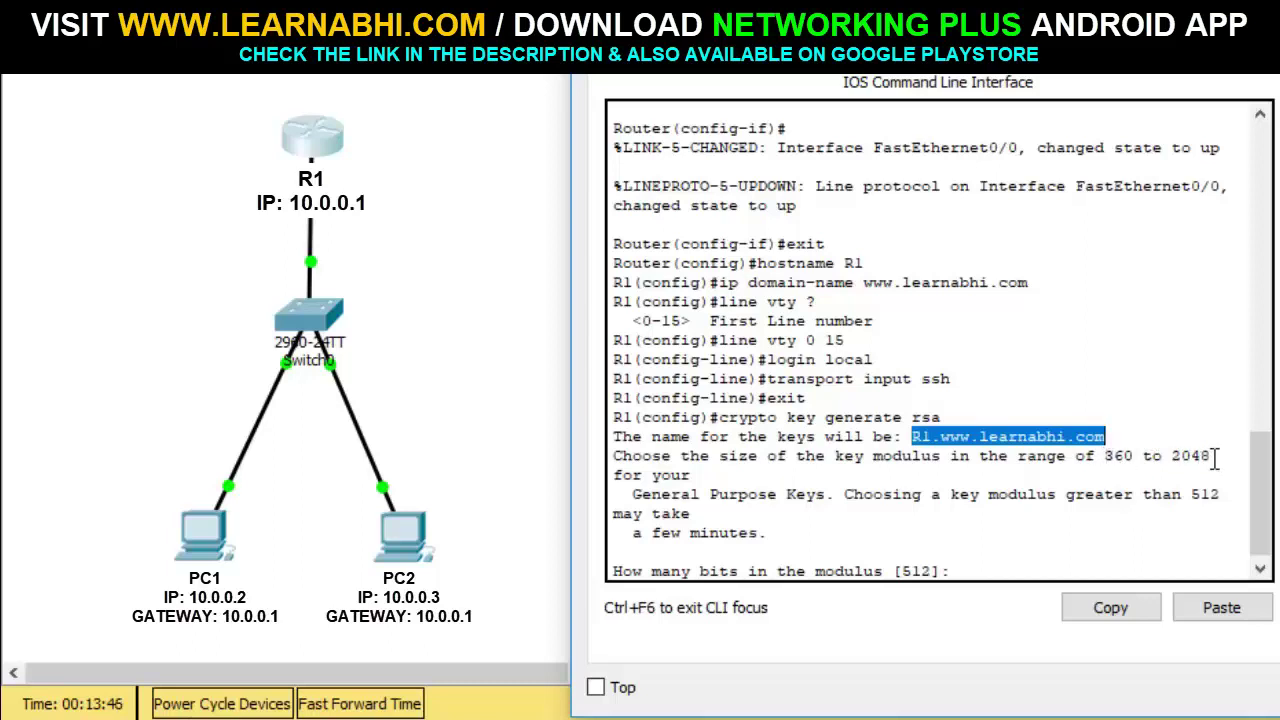
left_click(1015, 562)
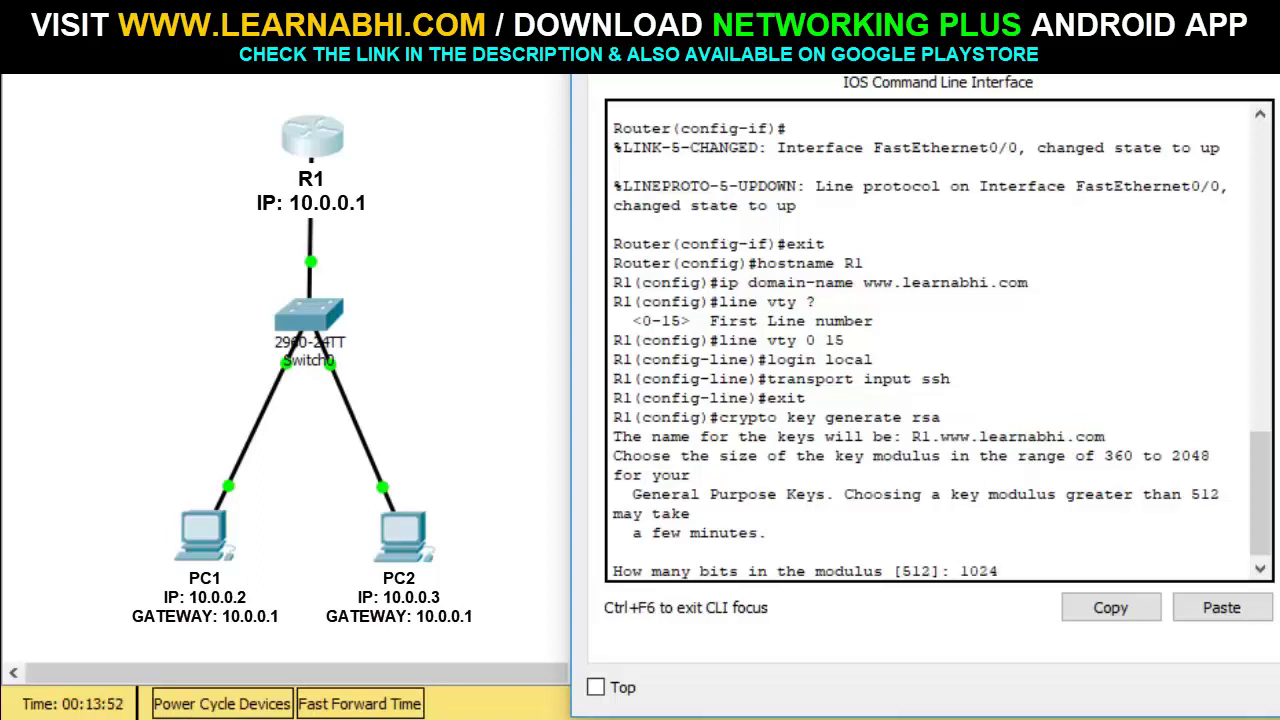
type("1024")
key("Return")
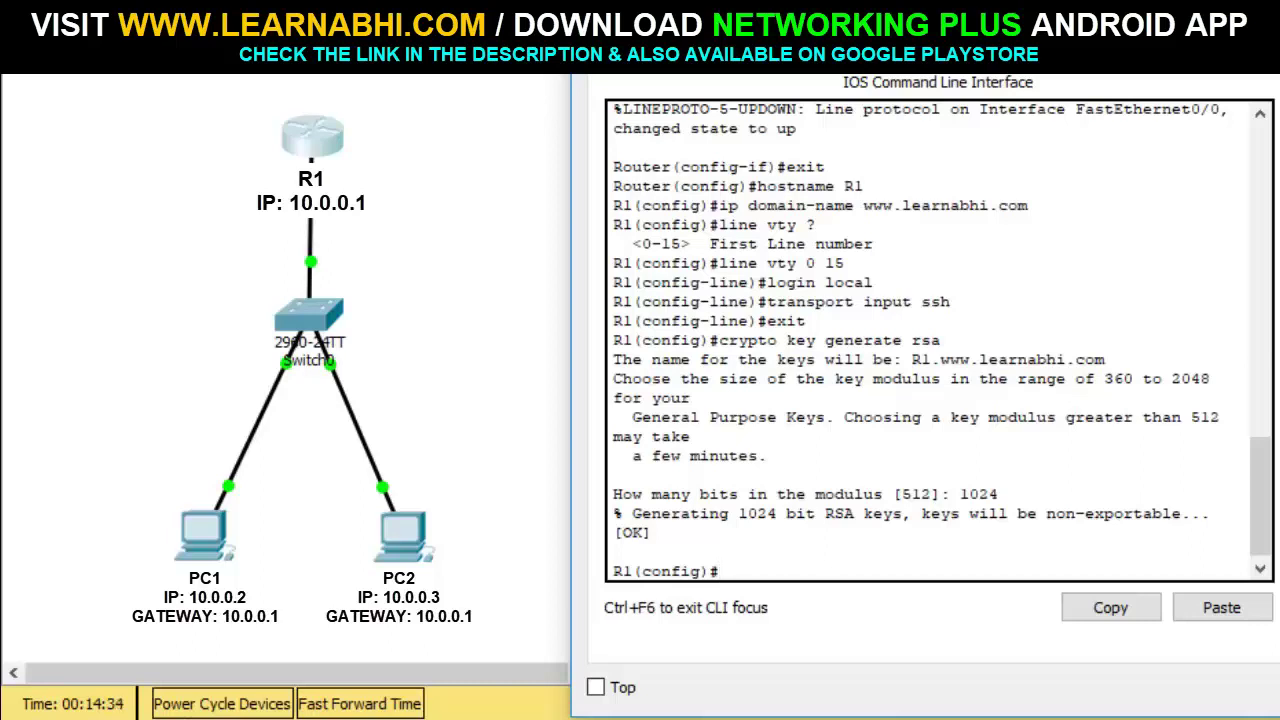
Create a local username with a password on R1, which enables SSH 1.99.
type("username Abhishek")
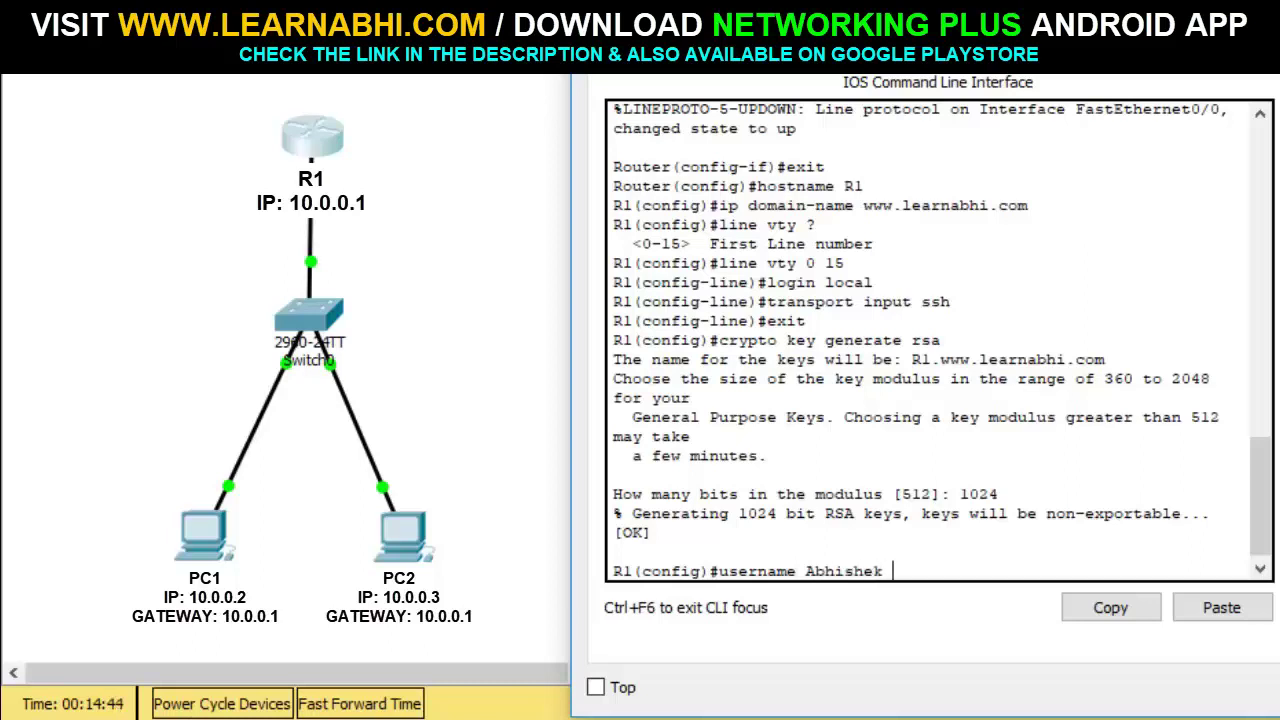
type(" password 1234")
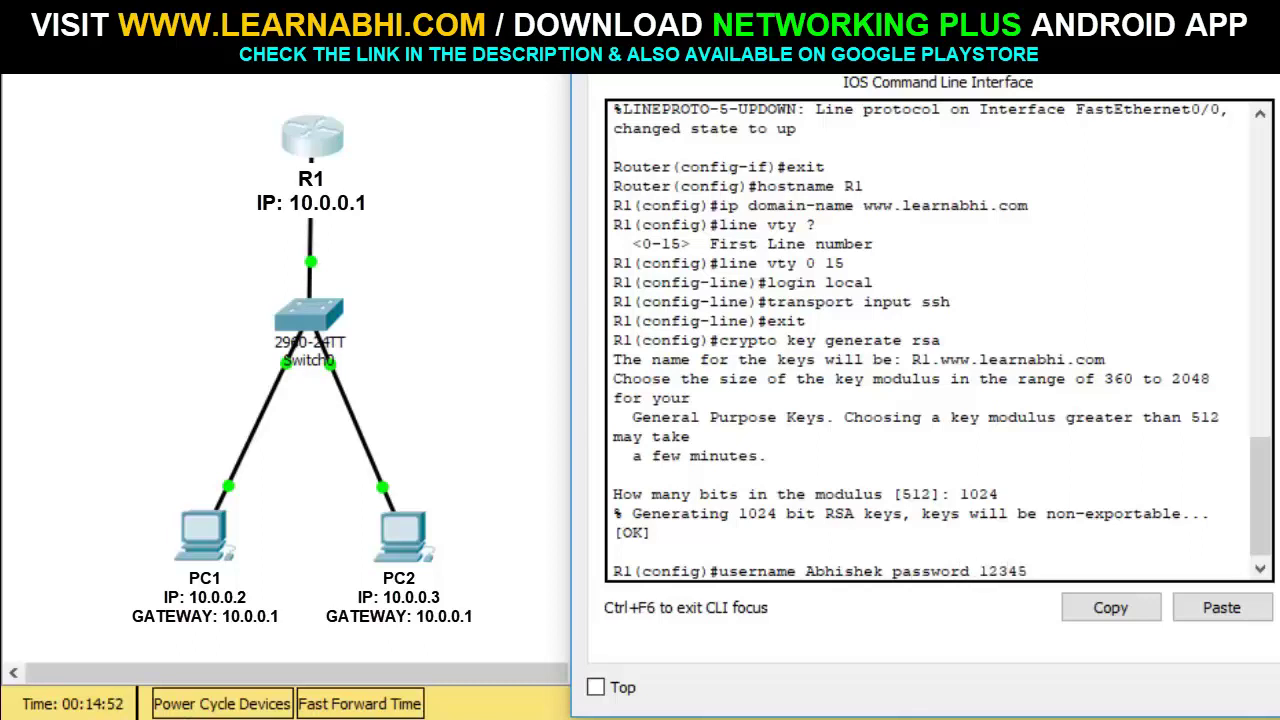
type("5")
key("Return")
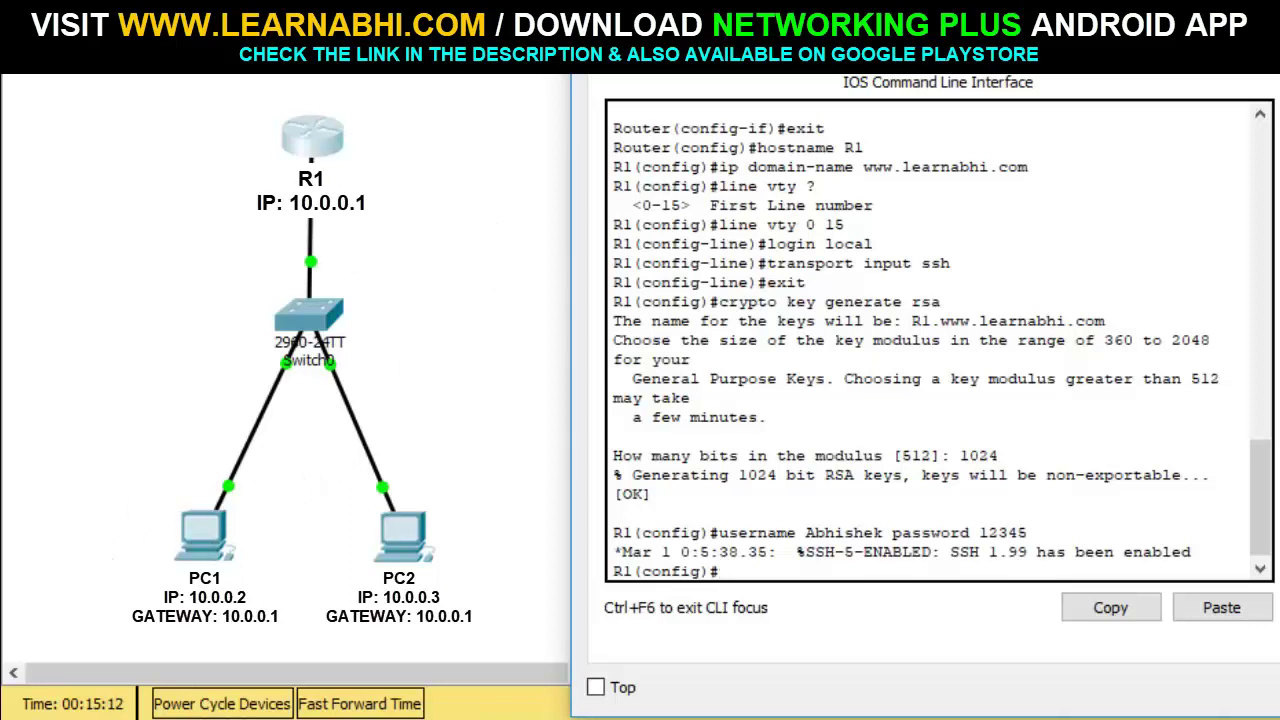
From PC1, SSH to 10.0.0.1 with the lowercase username; three password attempts fail.
left_click(205, 535)
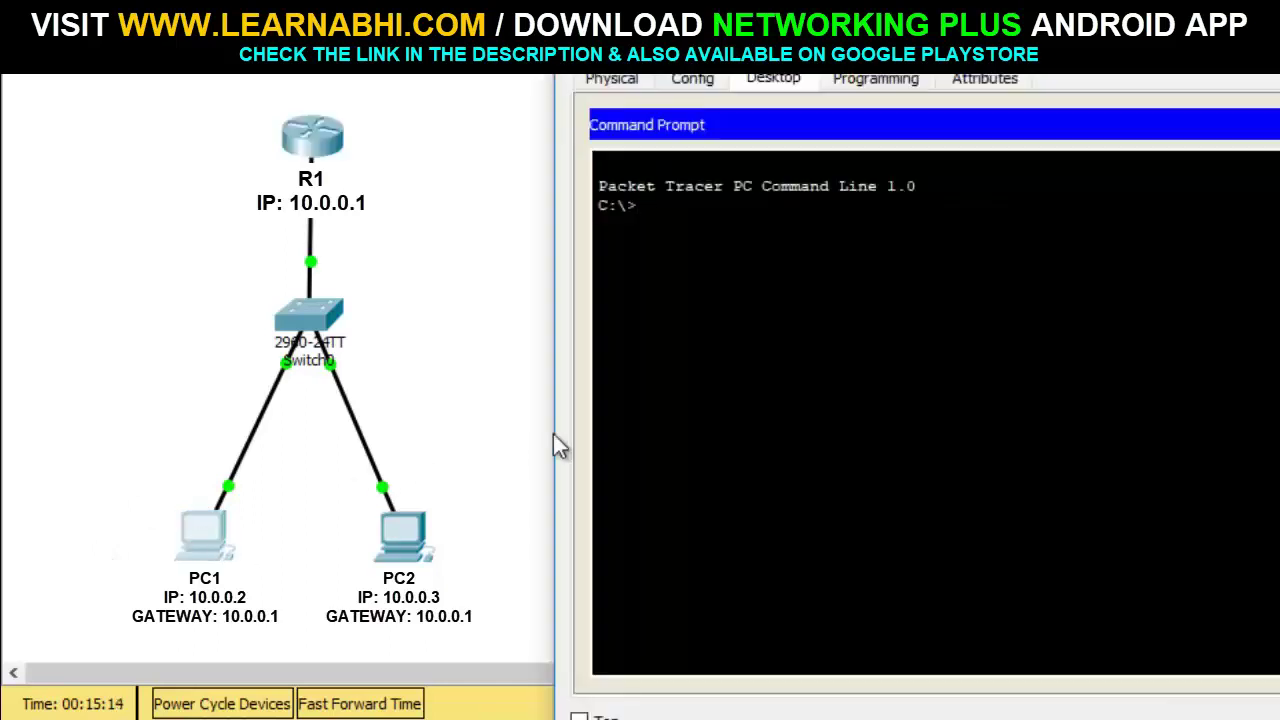
type("ssh -l")
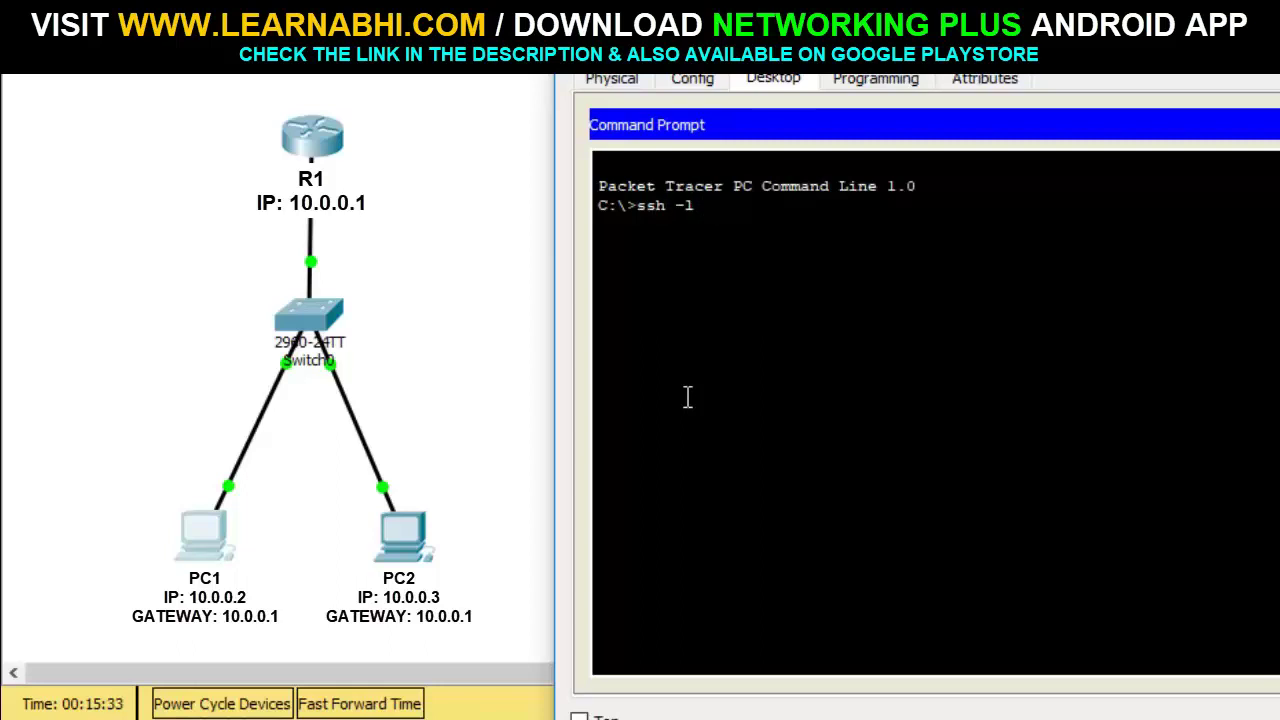
type(" abhishek")
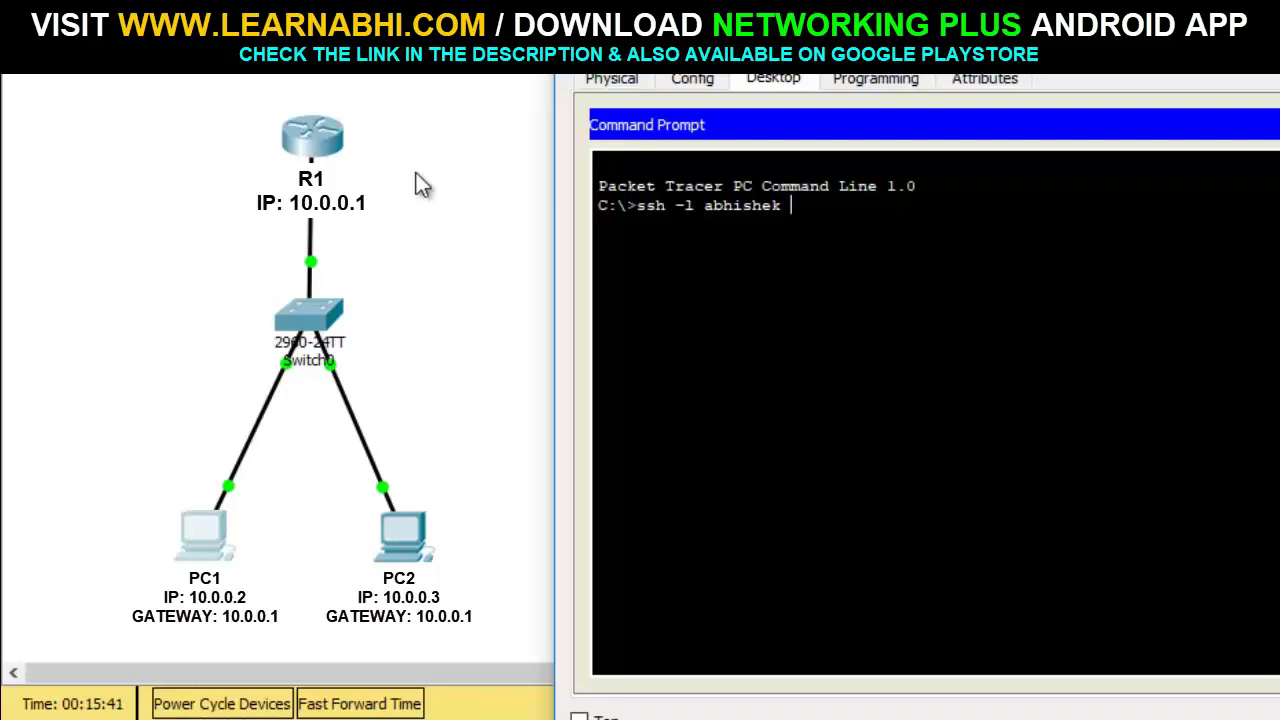
type(" 10.0.0.1")
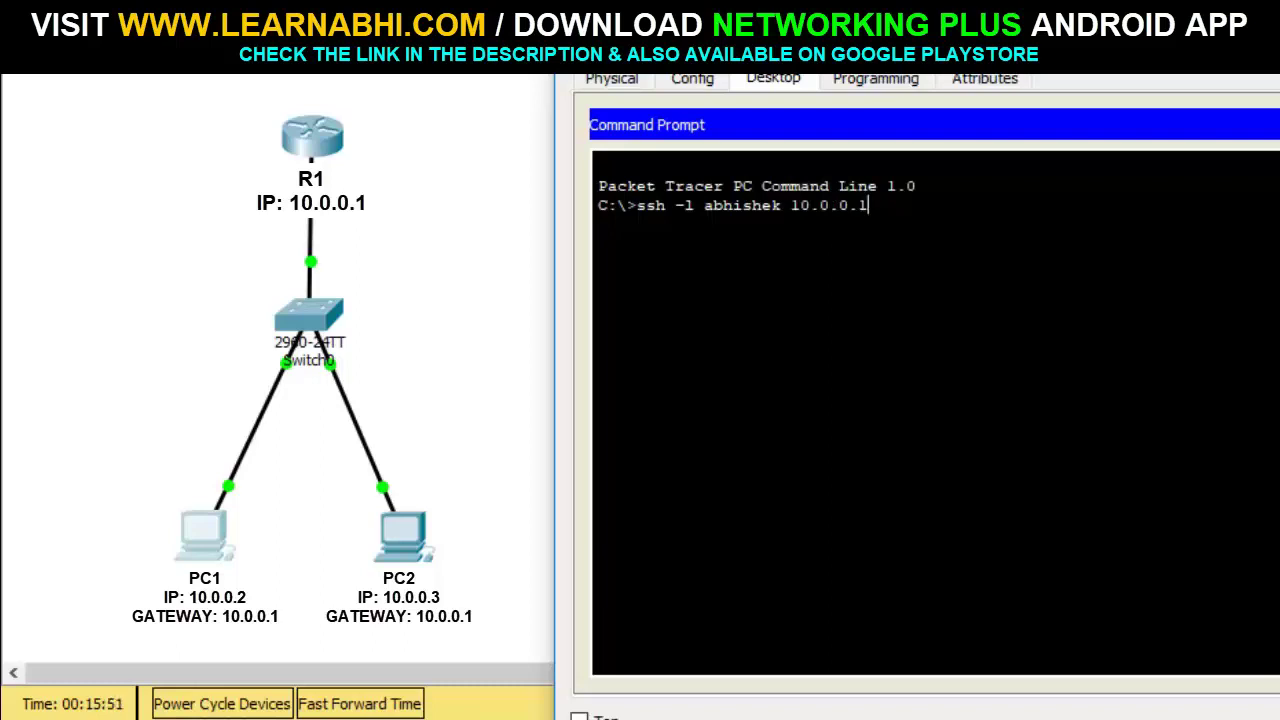
key("Return")
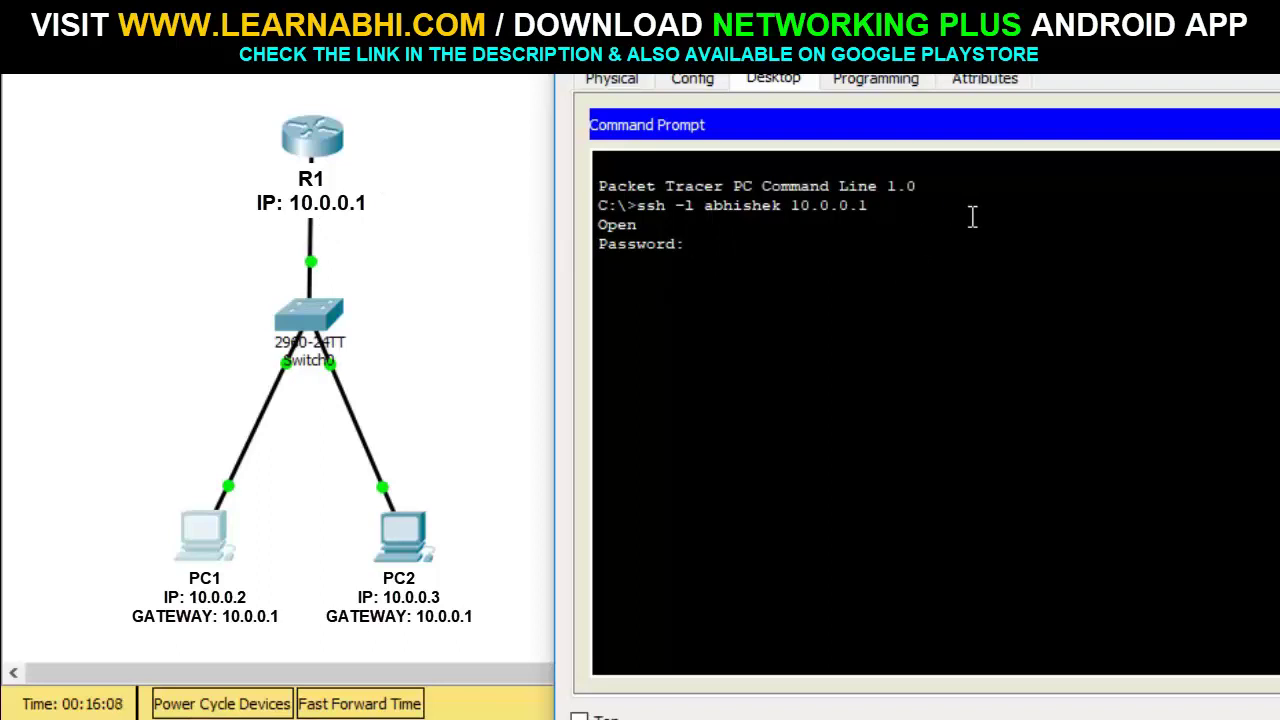
key("Return")
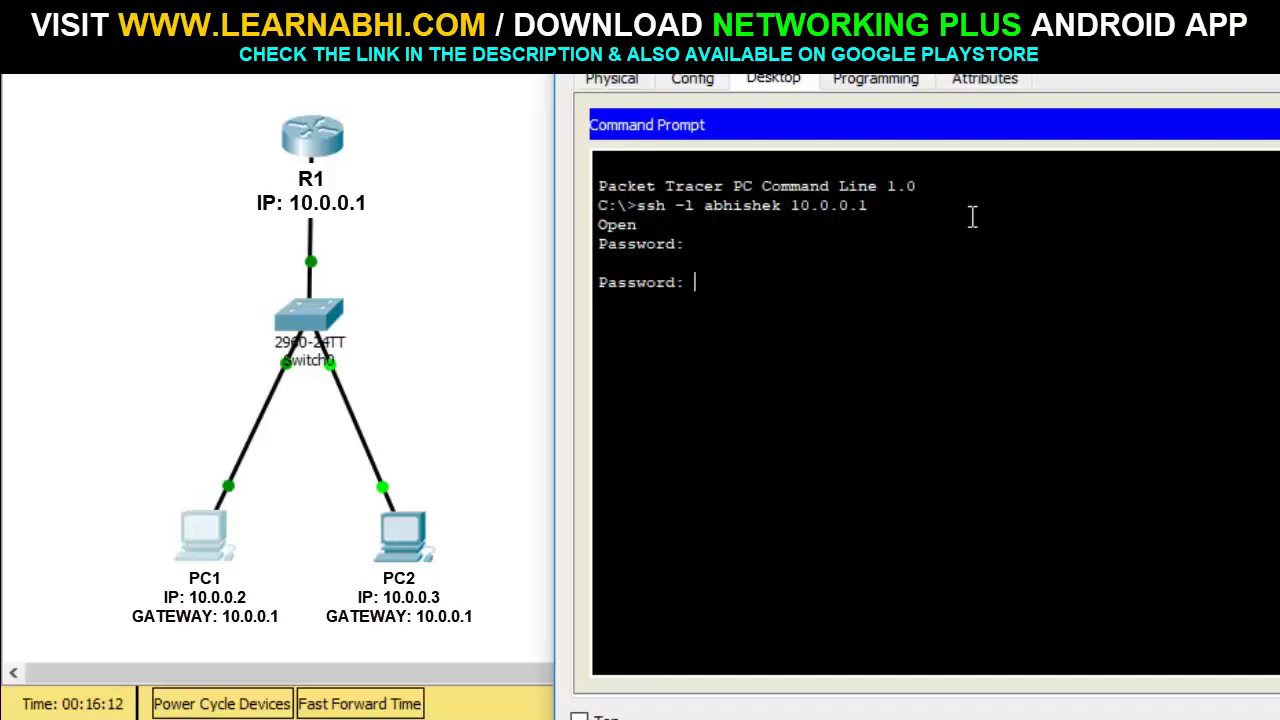
key("Return")
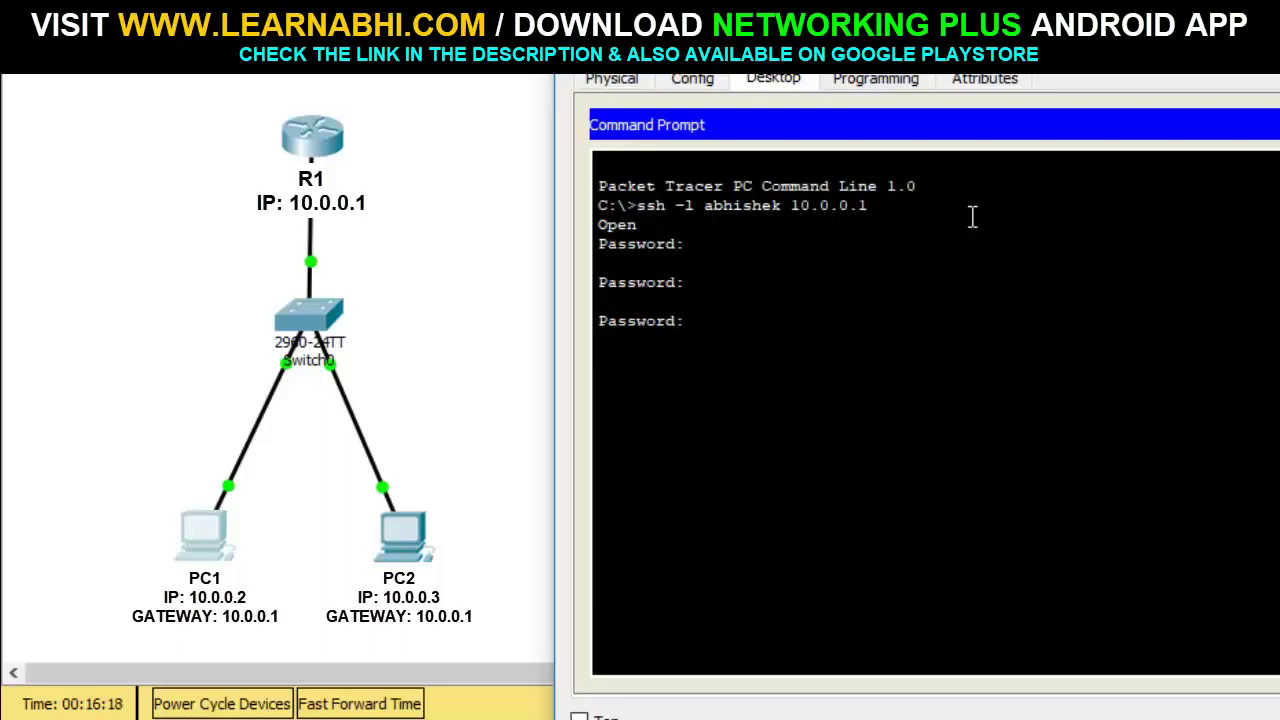
key("Return")
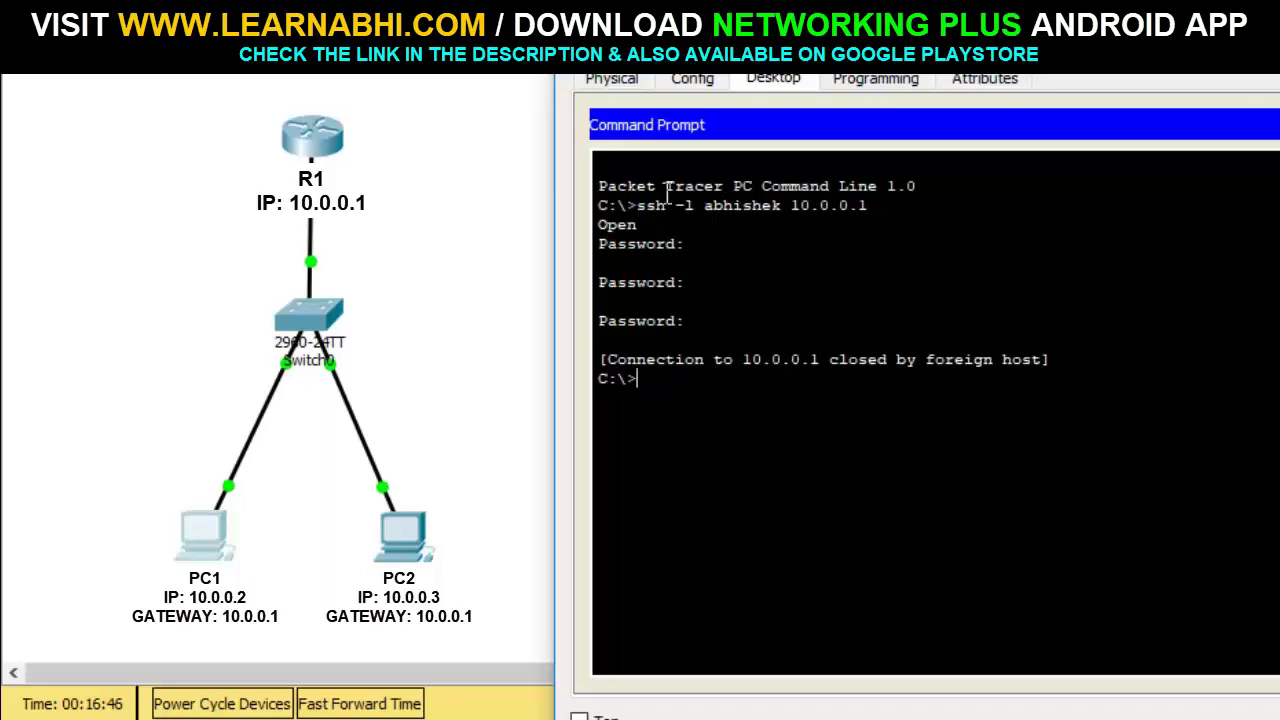
left_click(314, 137)
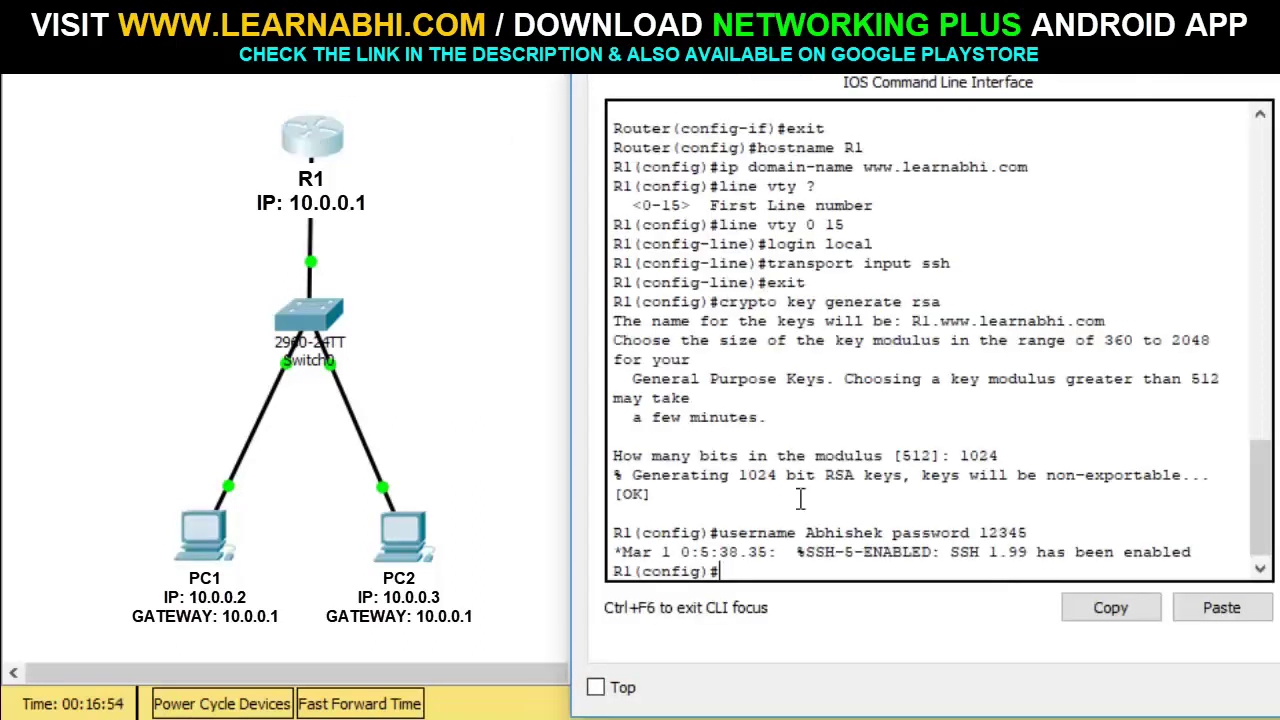
Highlight the capitalised username in R1's username command, then go back to PC1's prompt.
left_click_drag(719, 532, 890, 533)
left_click(810, 532)
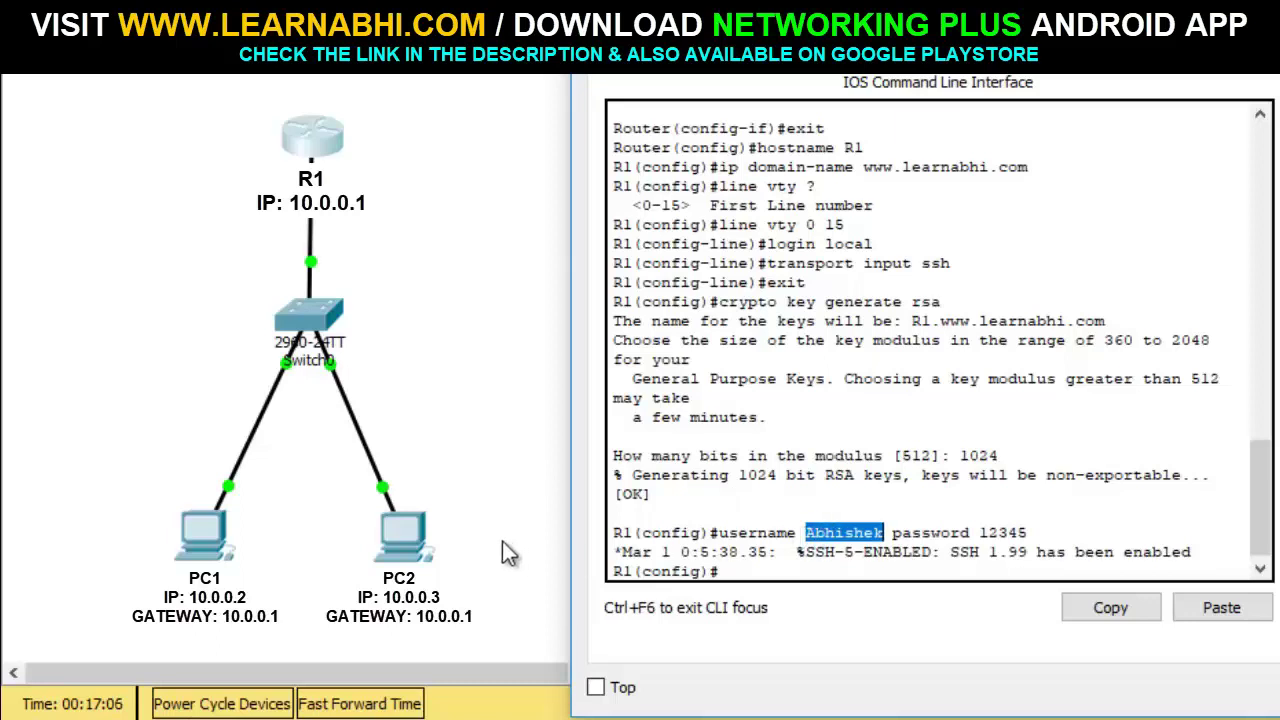
left_click(203, 553)
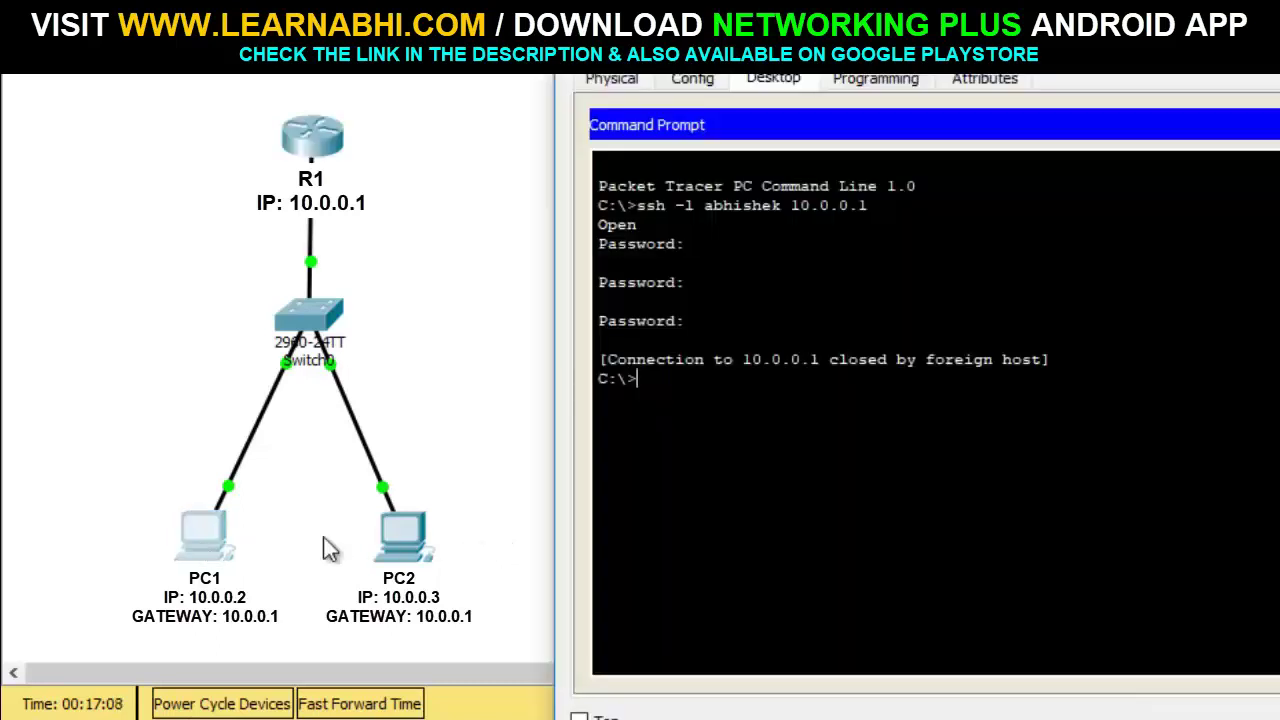
Rerun the ssh command with the username's first letter capitalised and reach the R1> prompt.
key("Up")
key("Left")
key("Left")
key("Left")
key("Left")
key("Left")
key("Left")
key("Left")
key("Left")
key("Left")
key("Left")
key("Left")
key("Left")
key("Left")
key("Left")
key("Left")
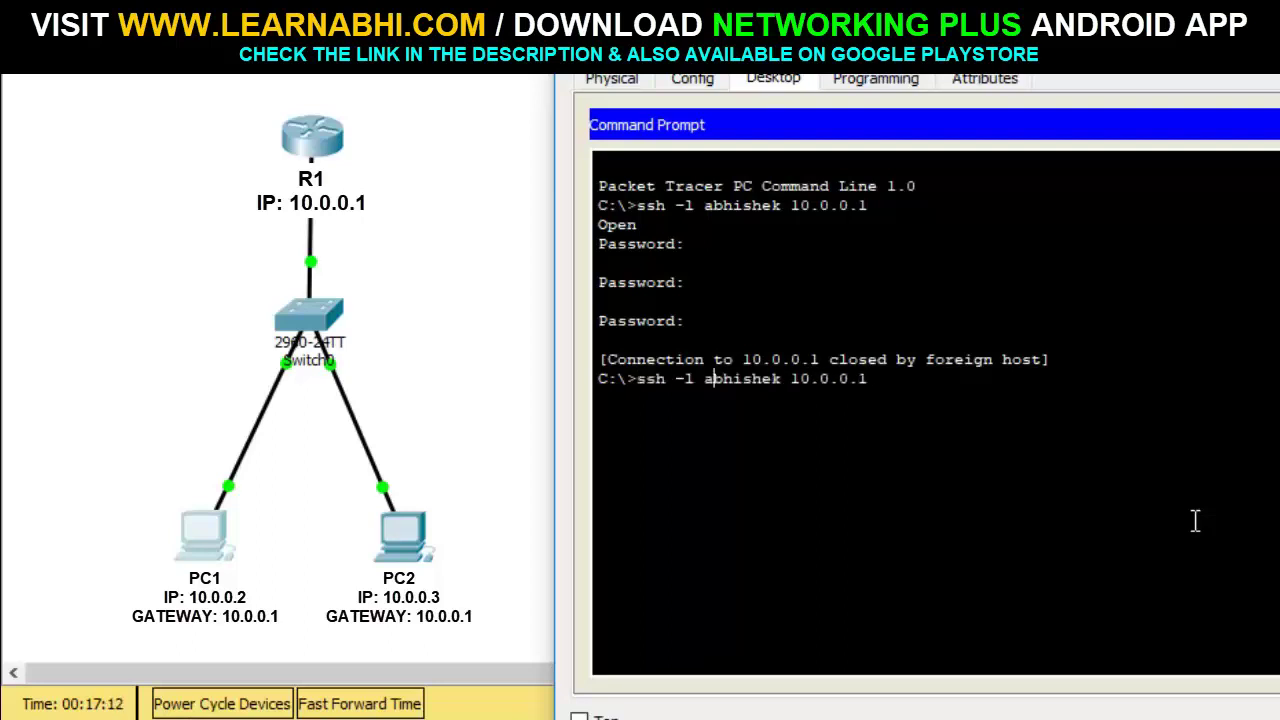
key("BackSpace")
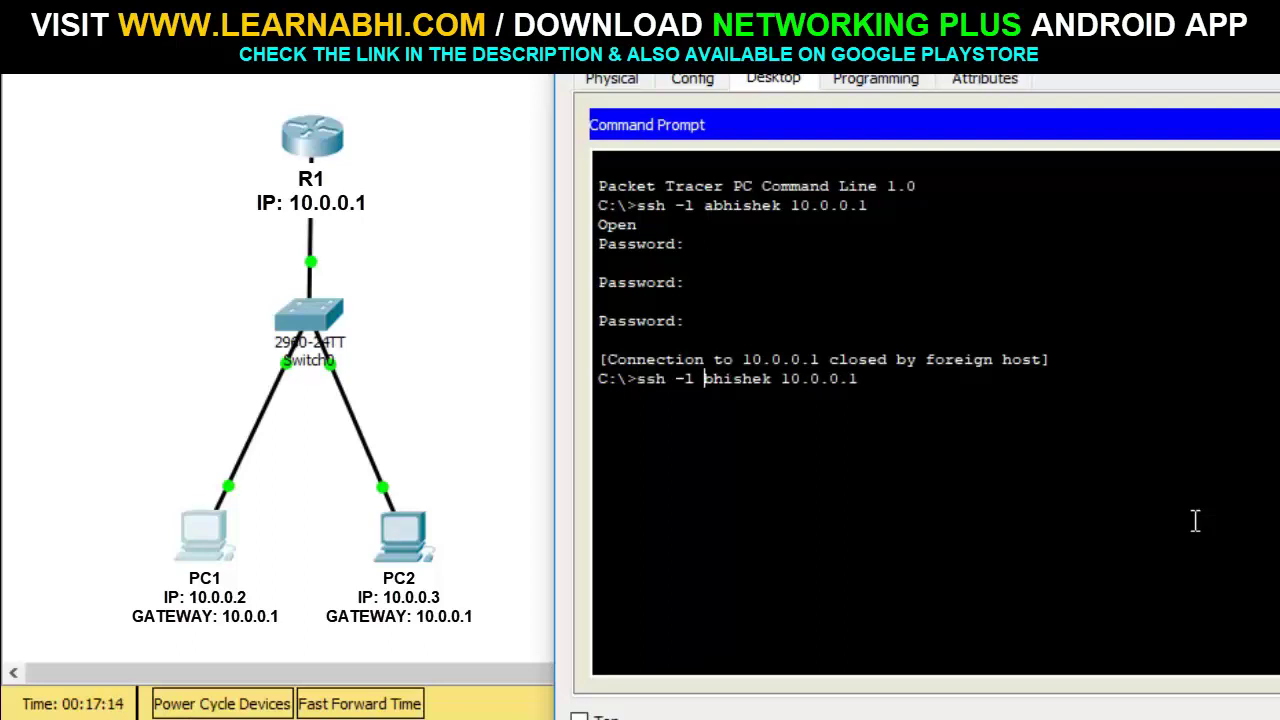
type("A")
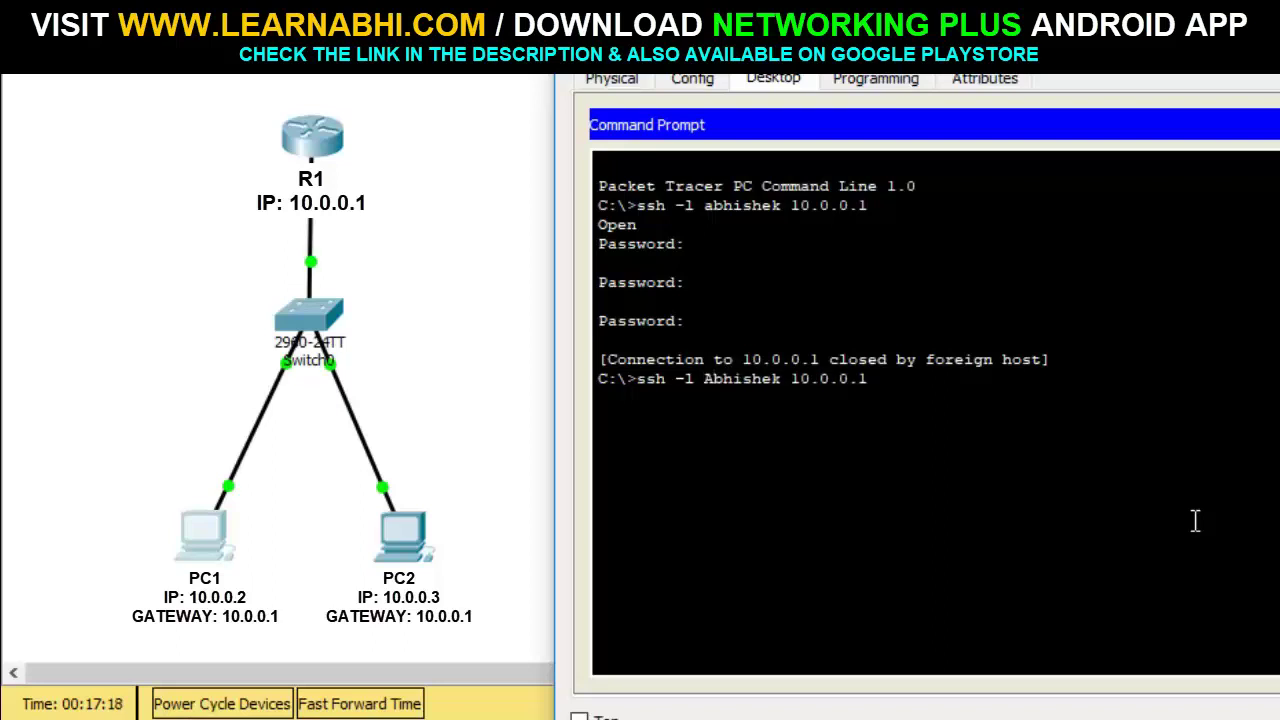
key("Return")
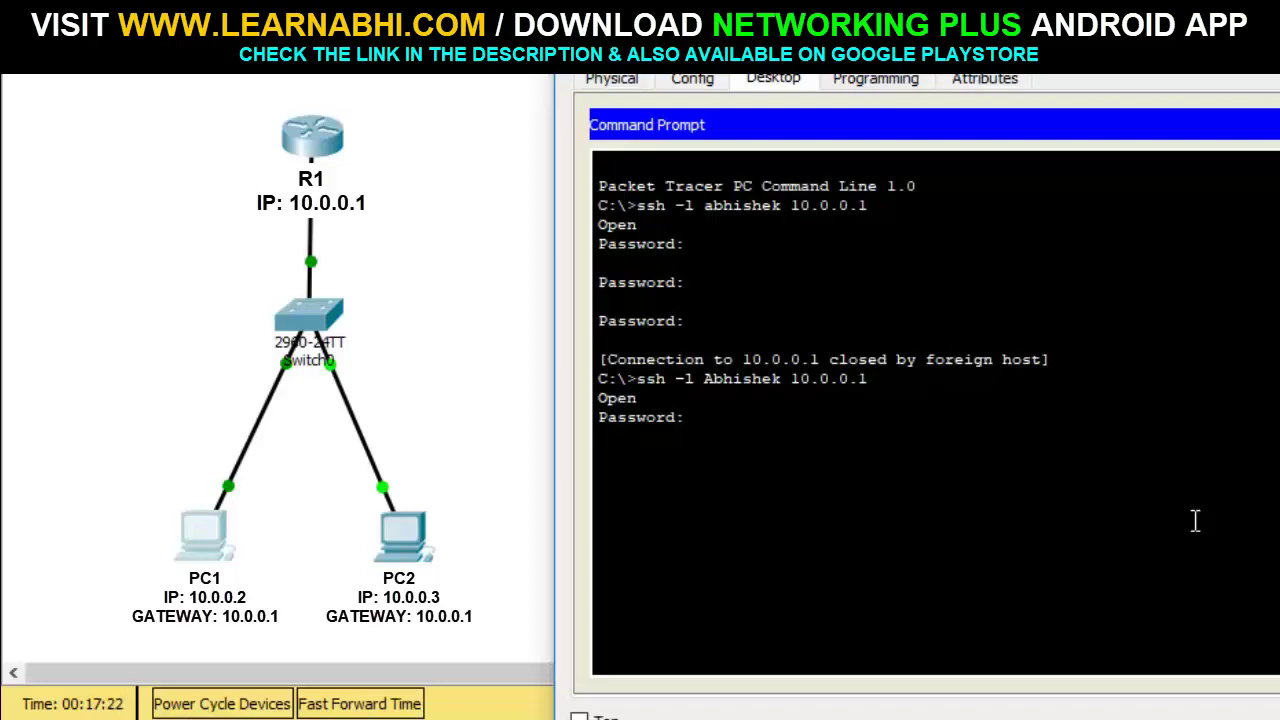
key("Return")
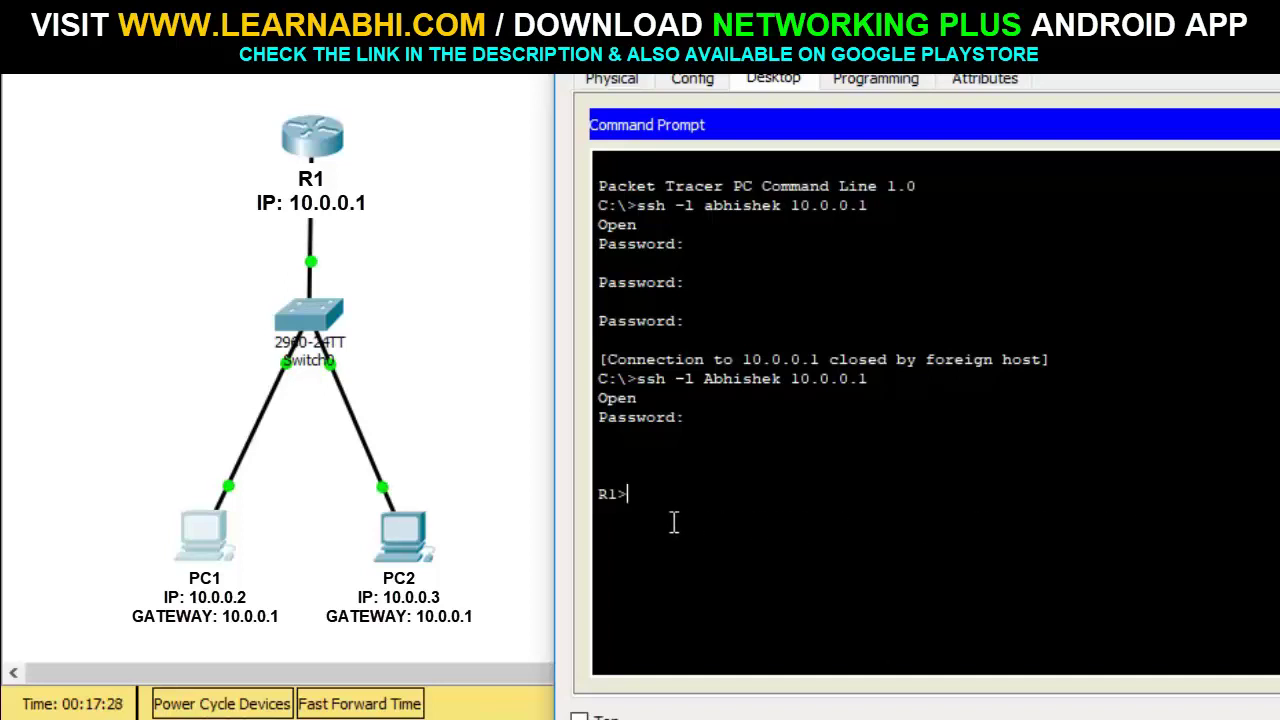
left_click_drag(626, 496, 598, 493)
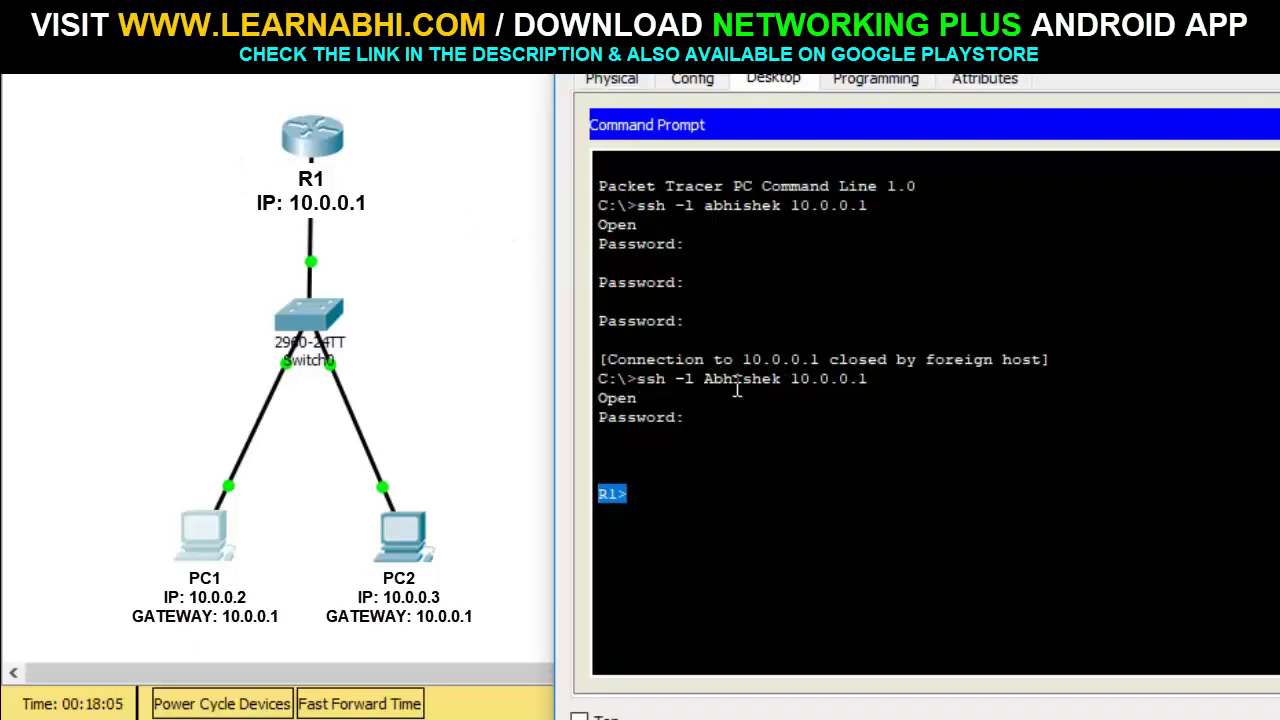
left_click(670, 495)
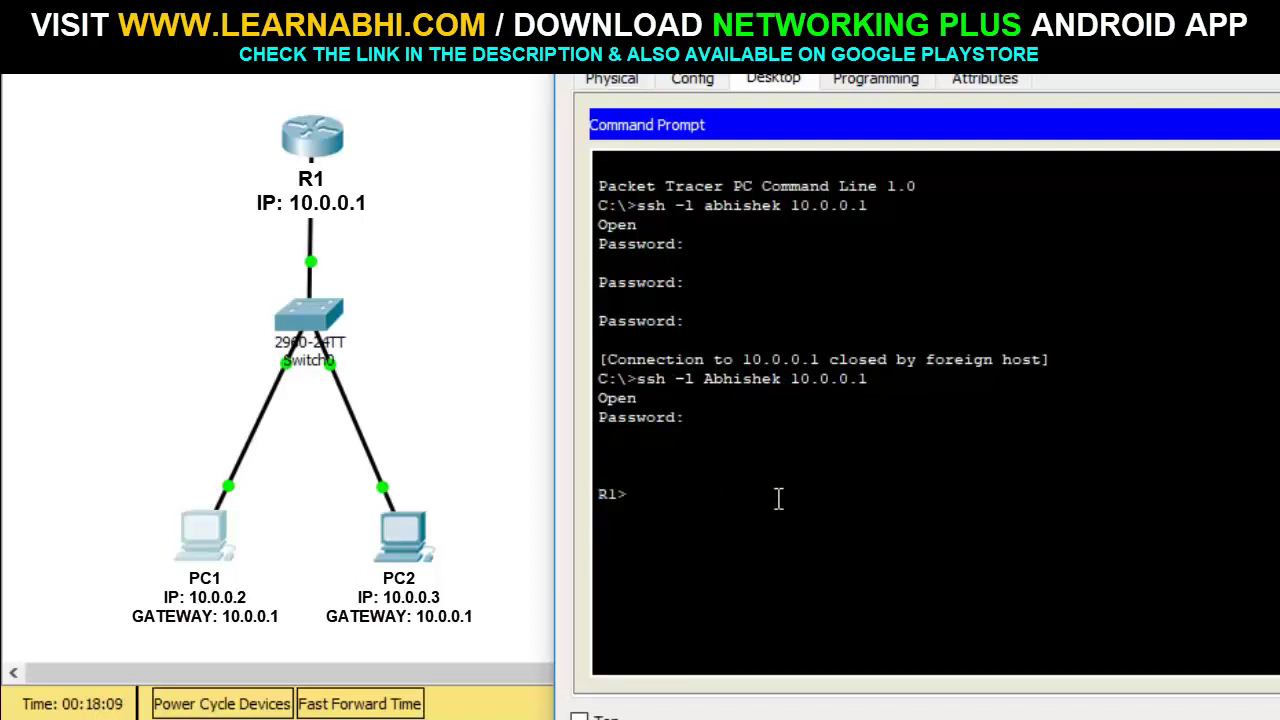
Run show interface to confirm FastEthernet0/0 at 10.0.0.1/8, then close PC1's window.
type("show interface")
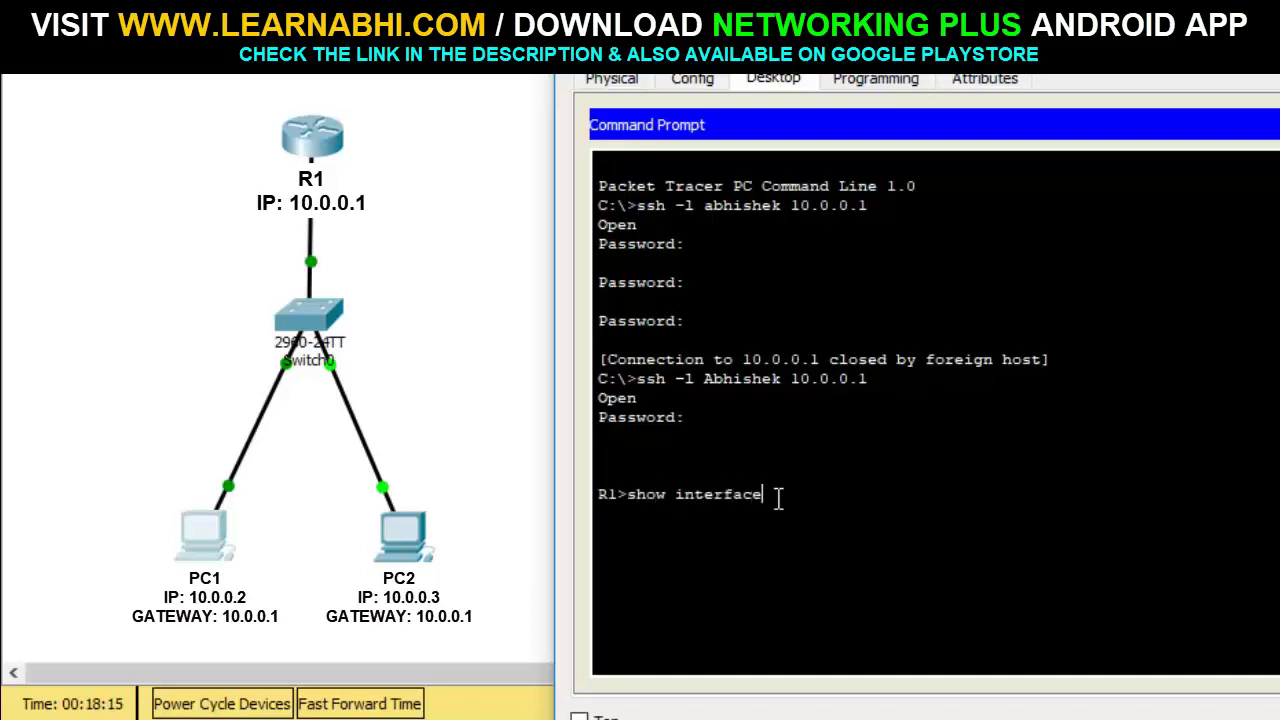
key("Return")
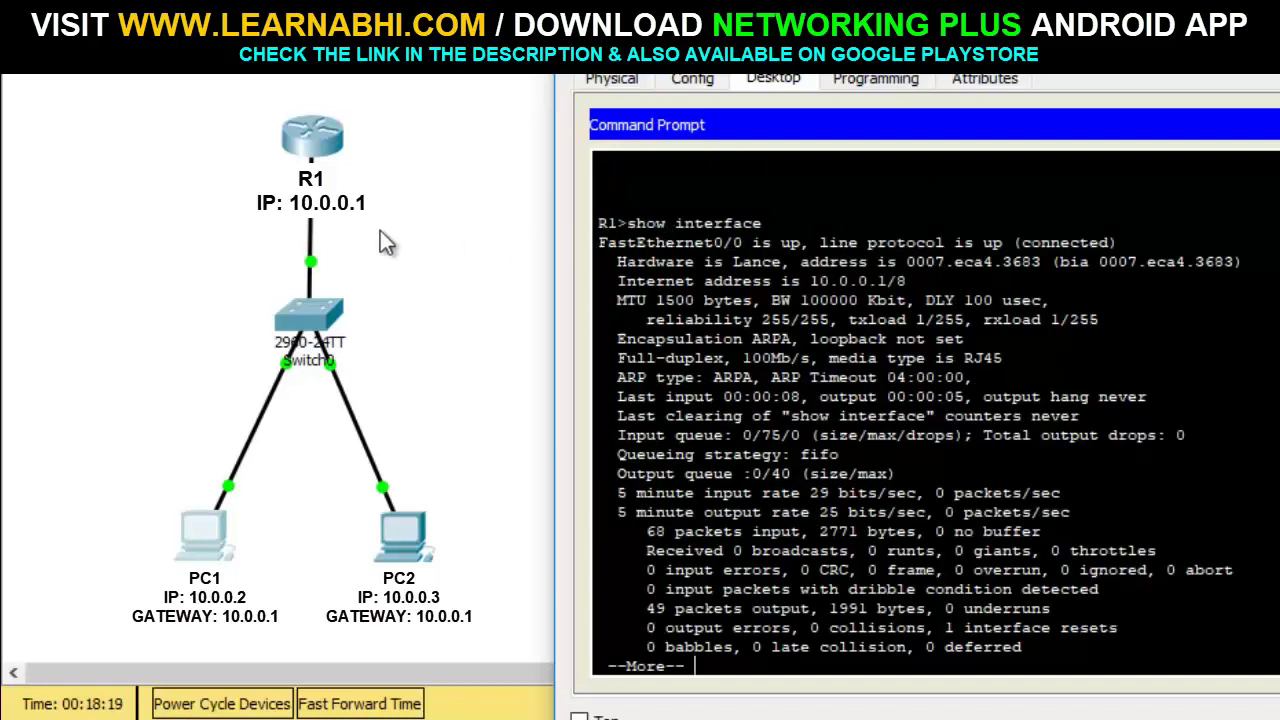
left_click_drag(600, 244, 803, 245)
left_click_drag(618, 282, 926, 283)
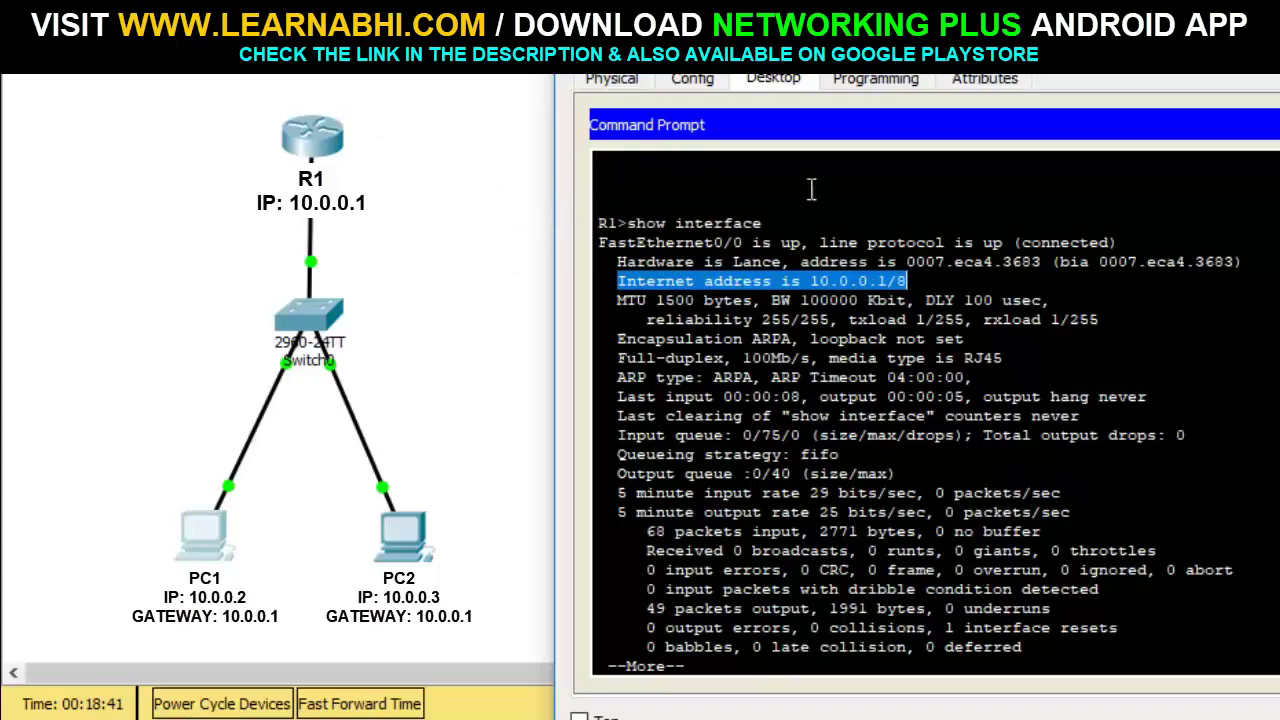
key("alt+F4")
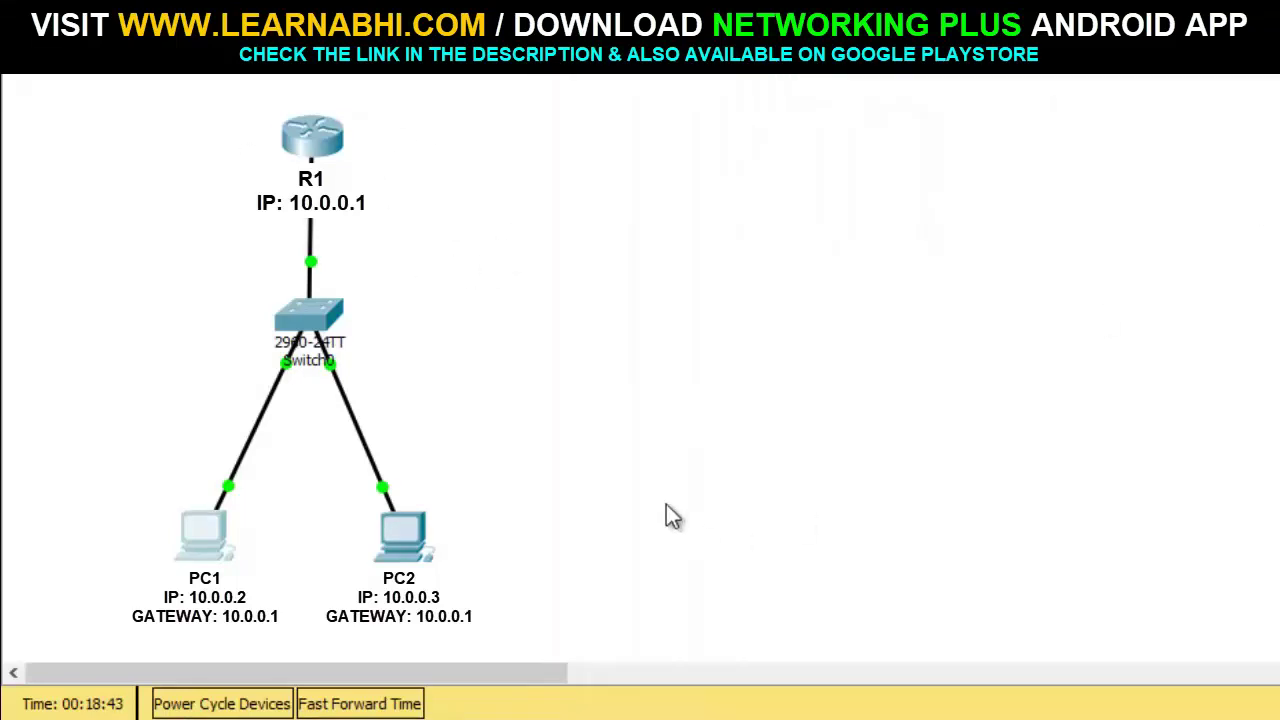
From PC2's command prompt, SSH to 10.0.0.1 with the capitalised username, reaching R1>.
left_click(405, 530)
type("ssh -")
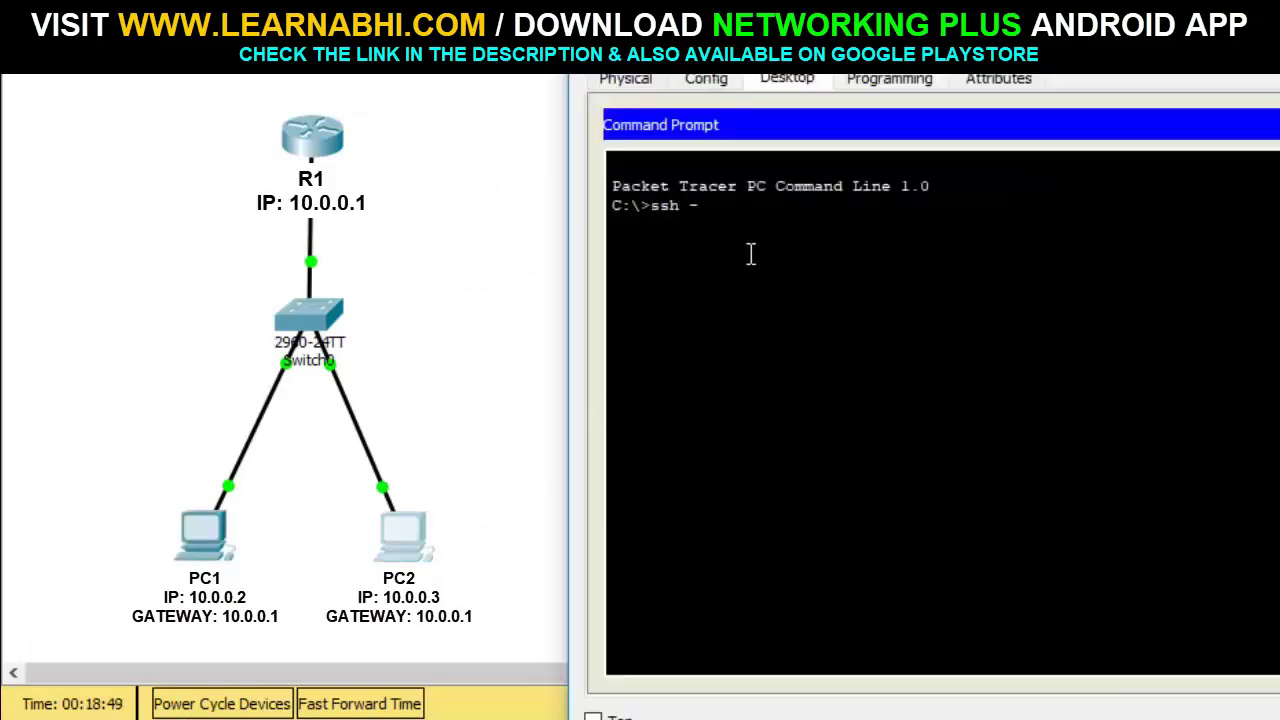
type("l Abhishek")
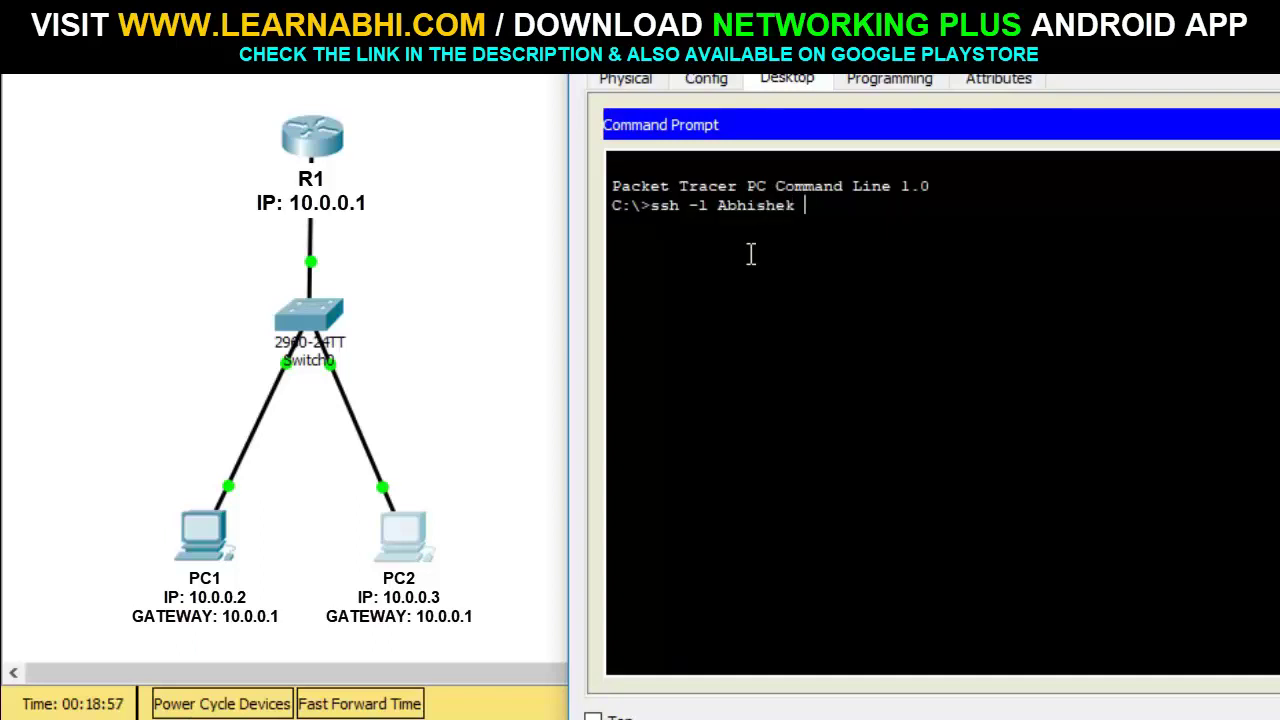
type("10.0.0.1")
key("Return")
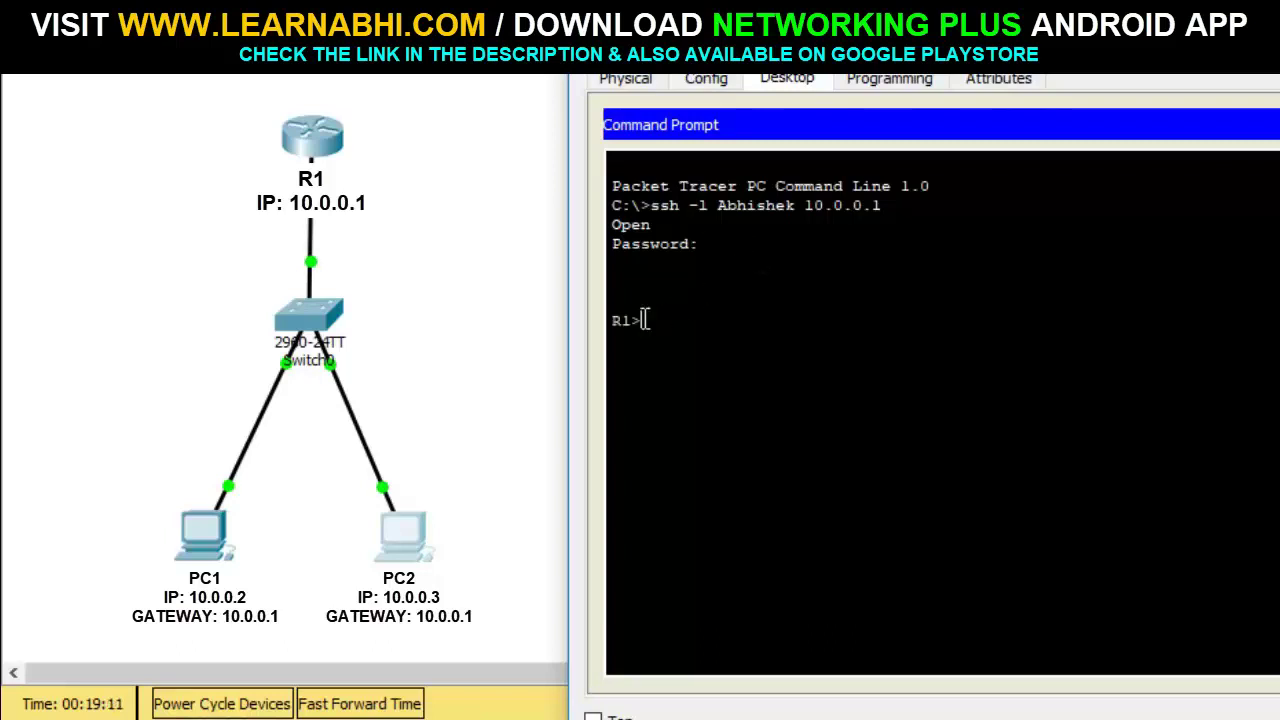
left_click_drag(642, 322, 645, 322)
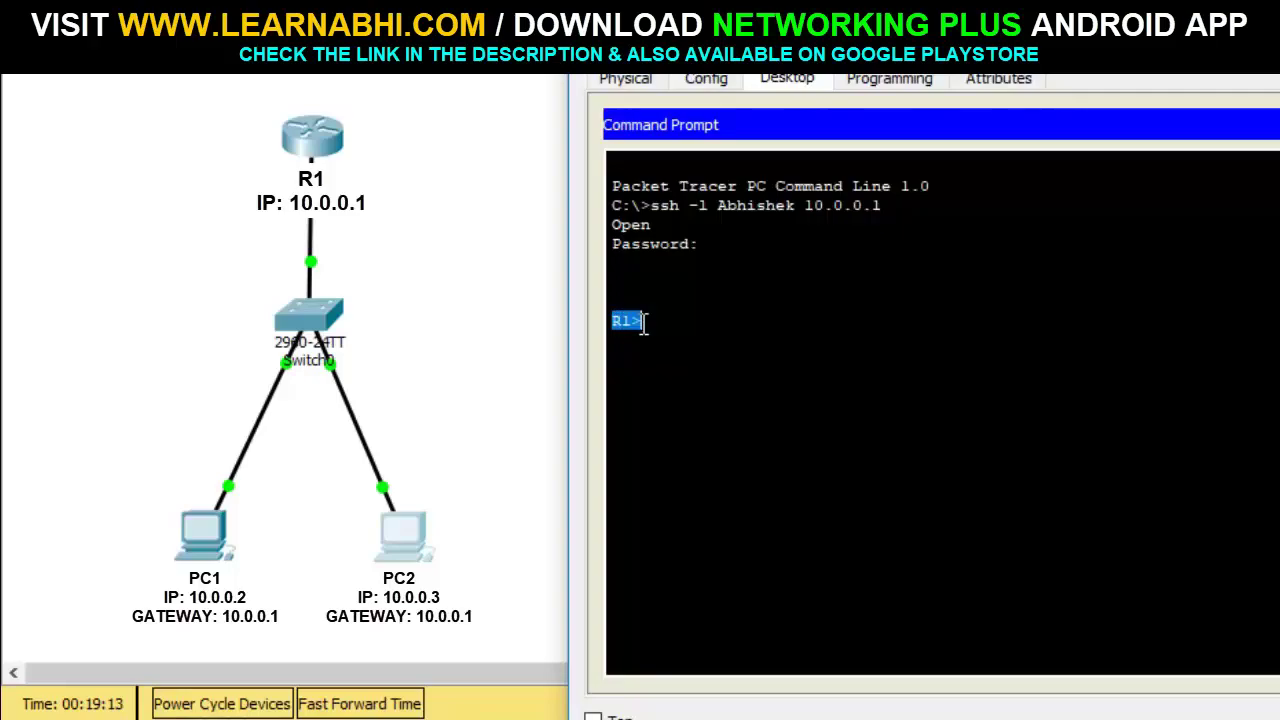
left_click(693, 325)
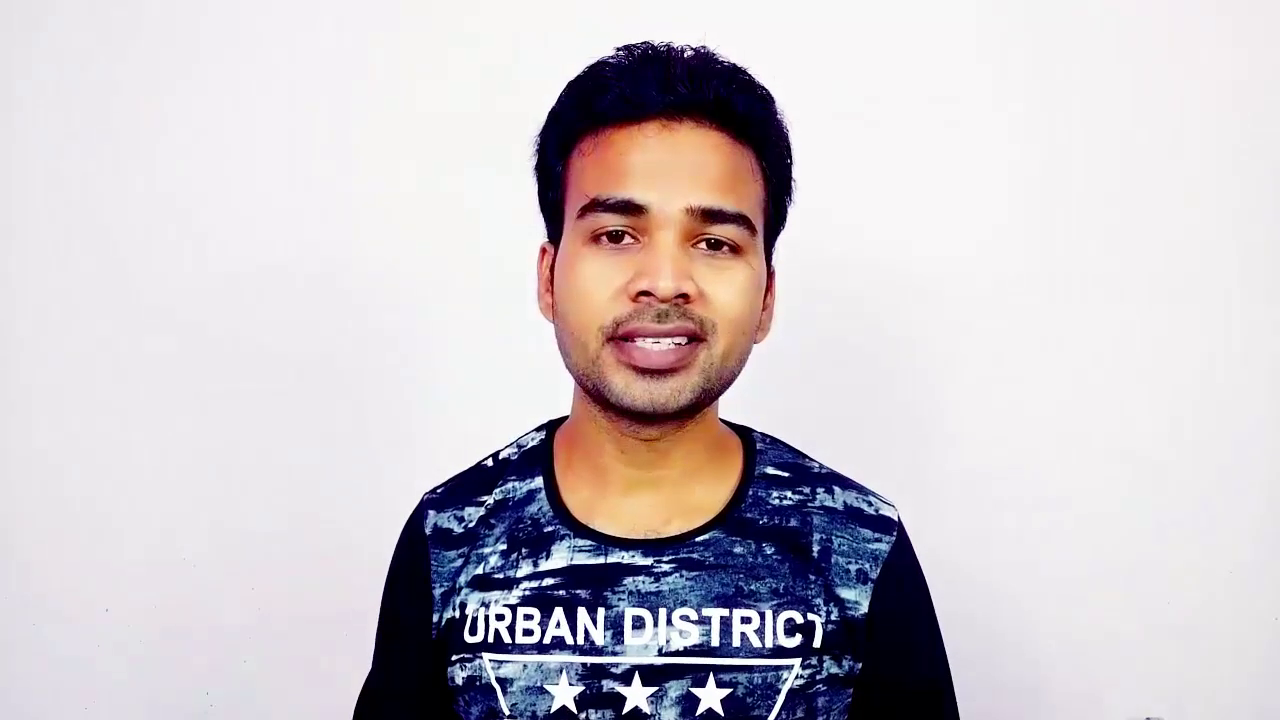